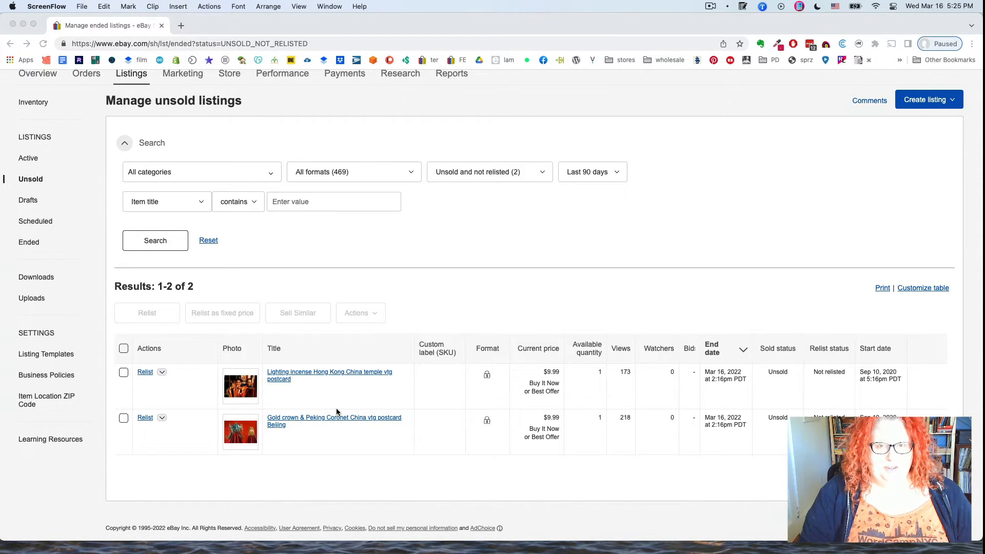
Select both unsold postcard listings and create new drafts from them with Sell Similar.
left_click(123, 349)
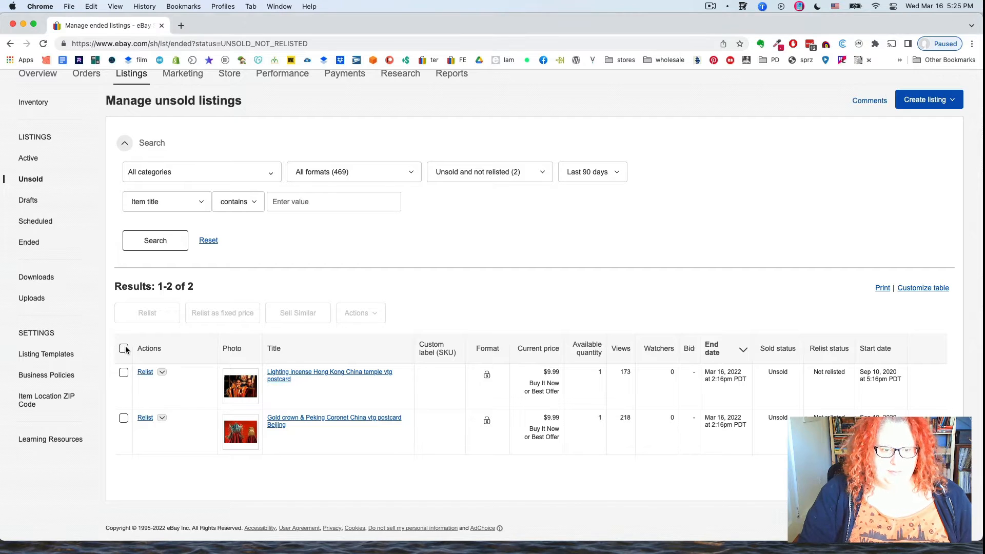
left_click(123, 349)
left_click(311, 314)
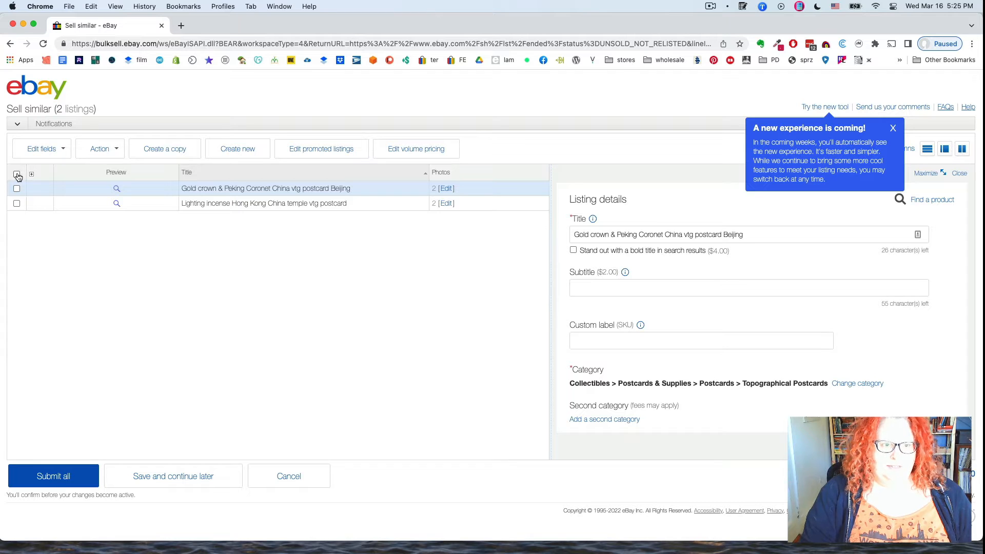
Select both drafts and look through the available field-editing options and bulk actions.
left_click(17, 175)
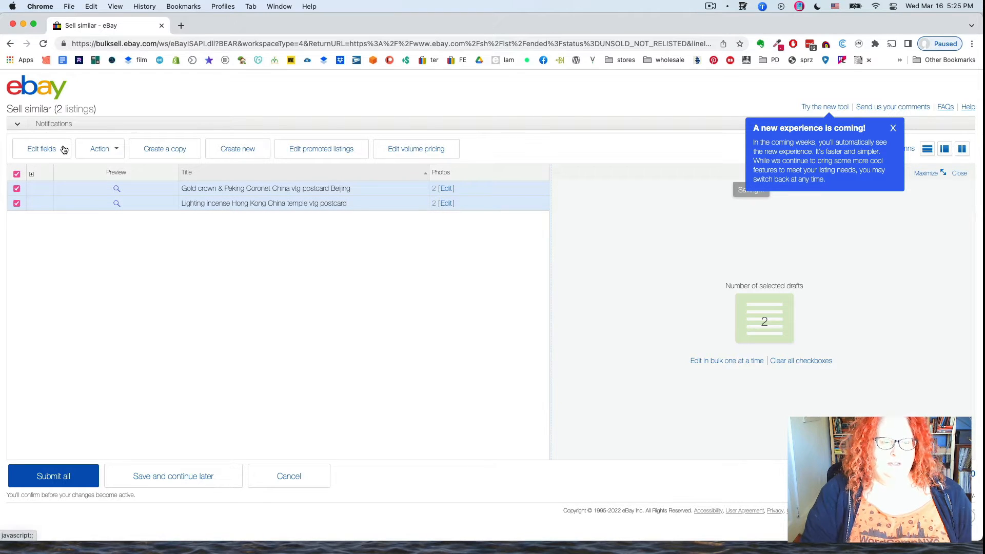
left_click(65, 150)
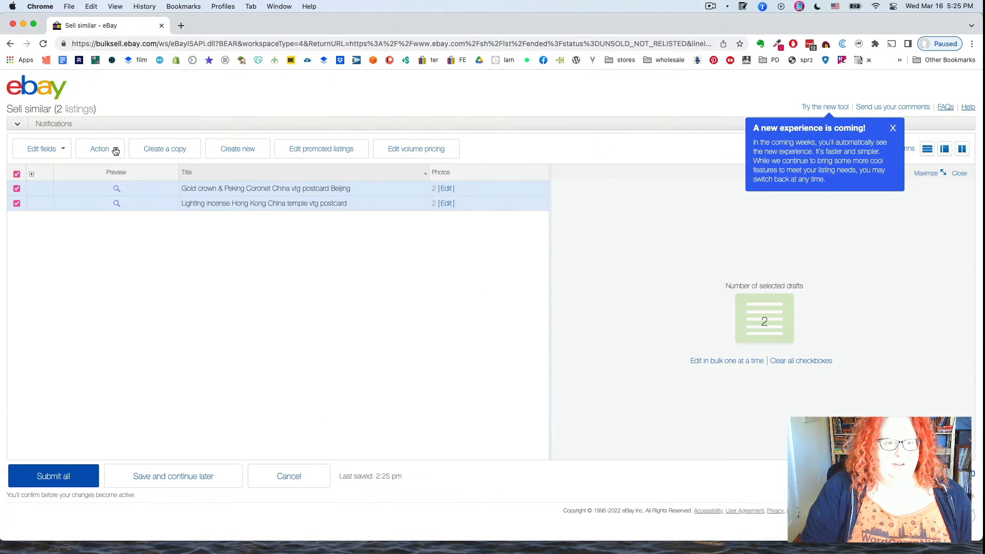
left_click(115, 150)
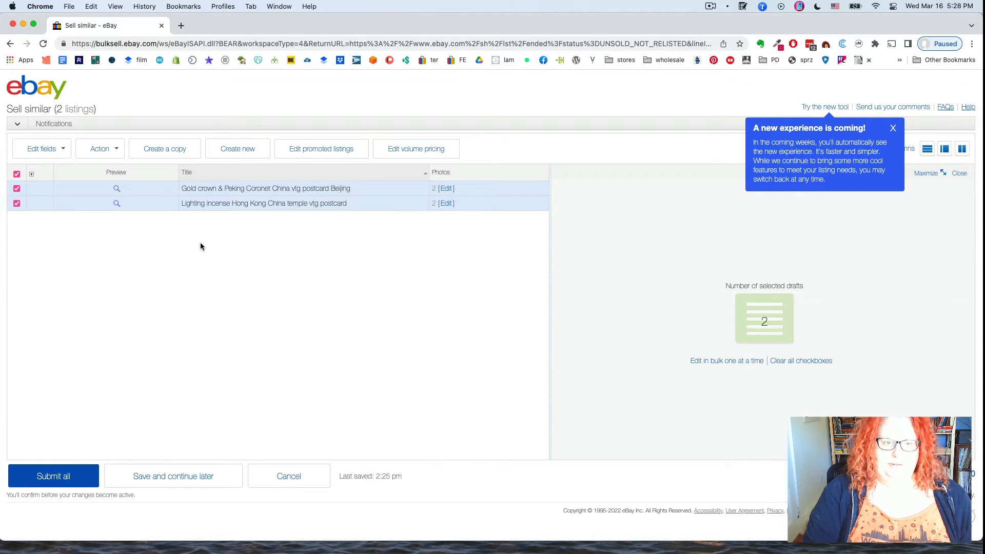
Examine the drafts table's columns, from title and photos through price, item specifics, condition, format, duration and category.
left_click(228, 193)
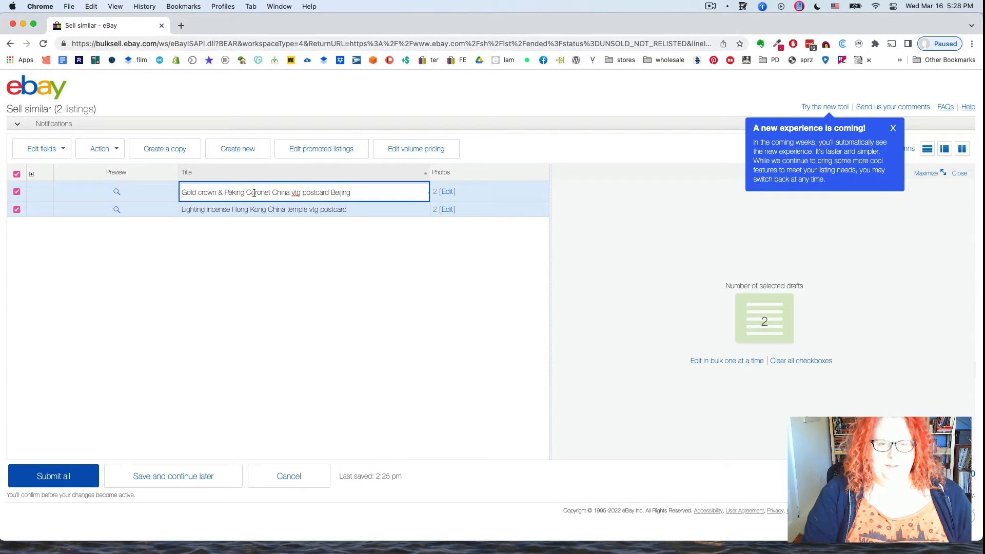
left_click(466, 196)
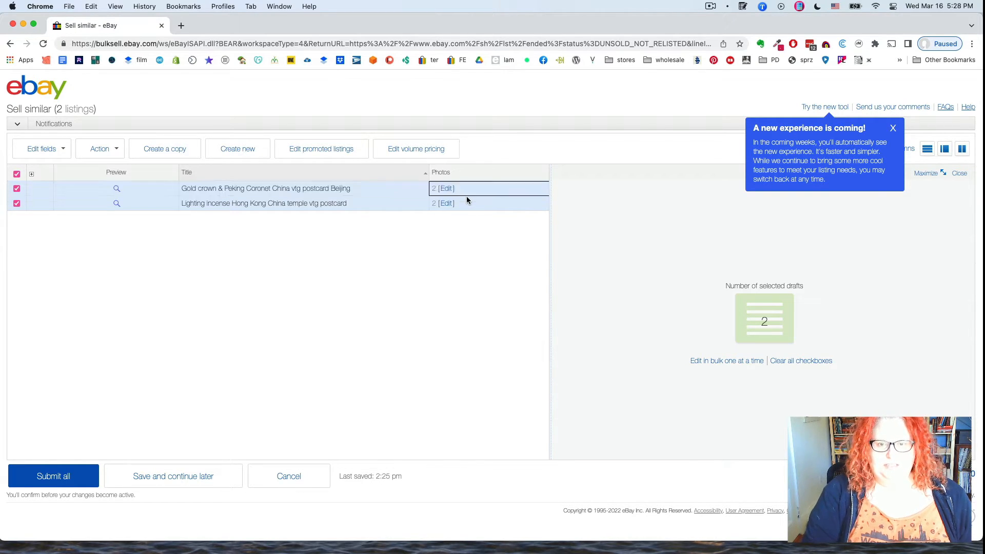
scroll(466, 196, "right", 10)
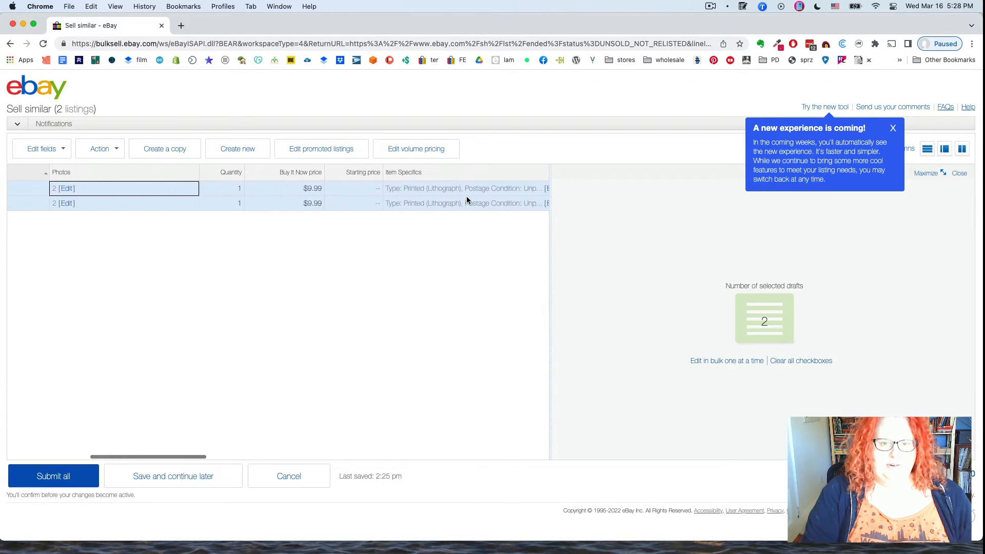
scroll(466, 199, "right", 5)
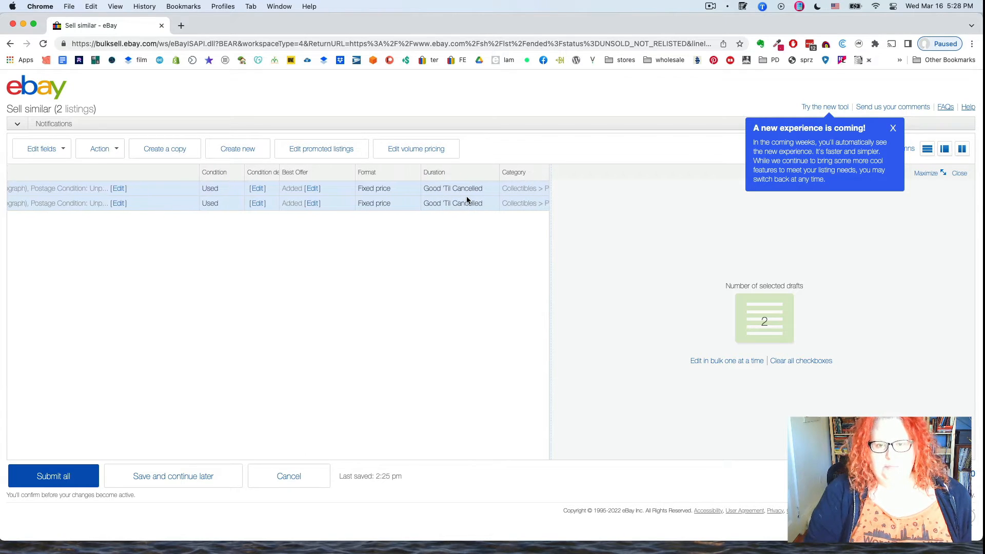
scroll(457, 197, "right", 1)
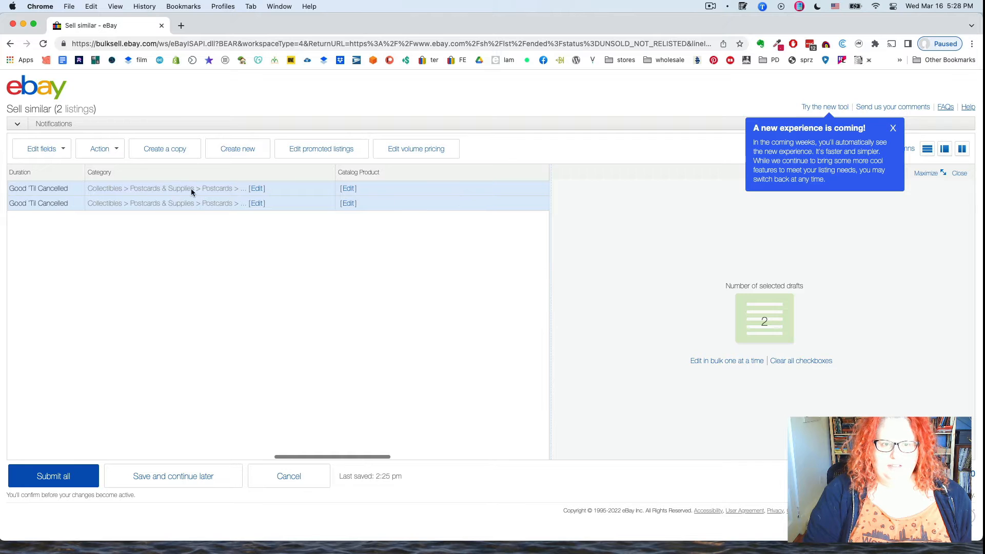
scroll(151, 199, "left", 1)
scroll(150, 203, "left", 10)
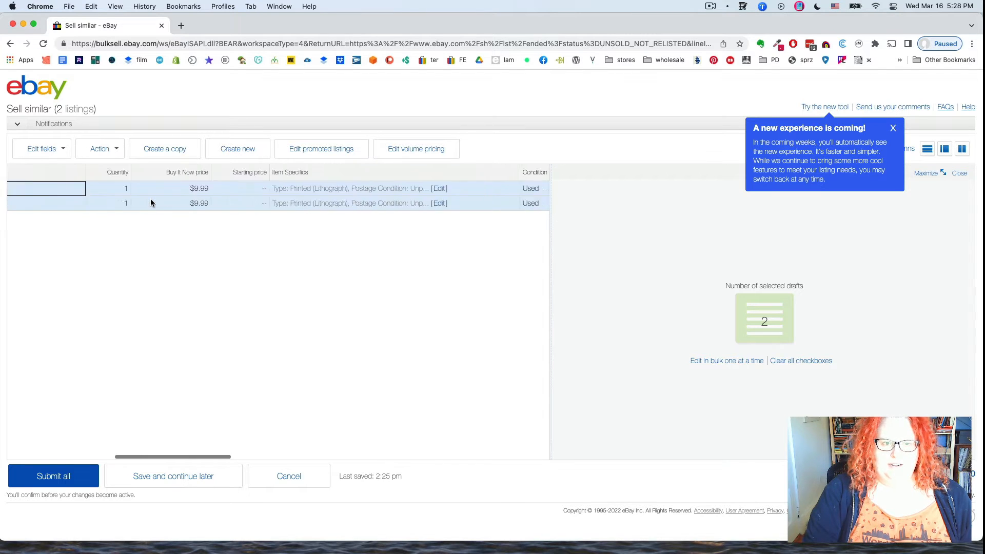
scroll(150, 202, "left", 2)
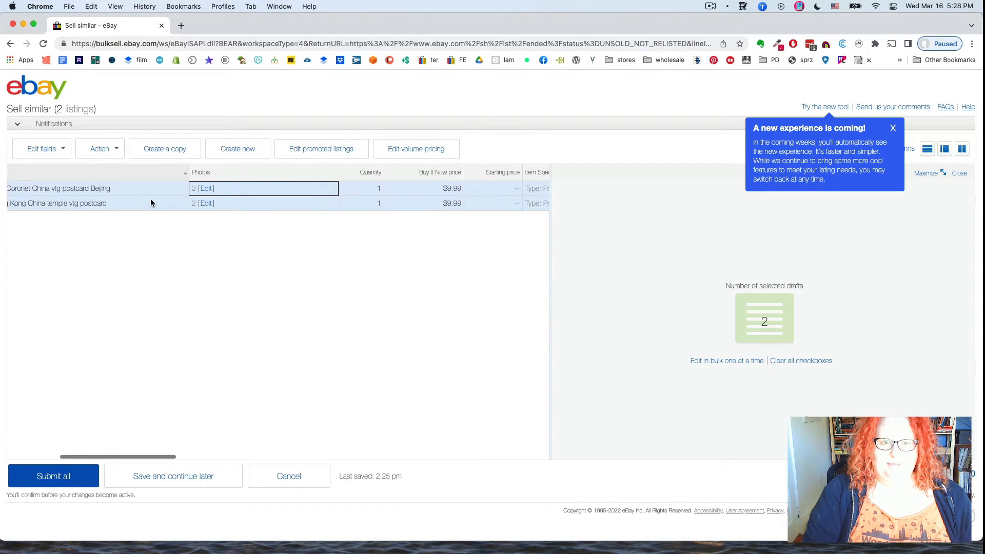
scroll(150, 203, "left", 5)
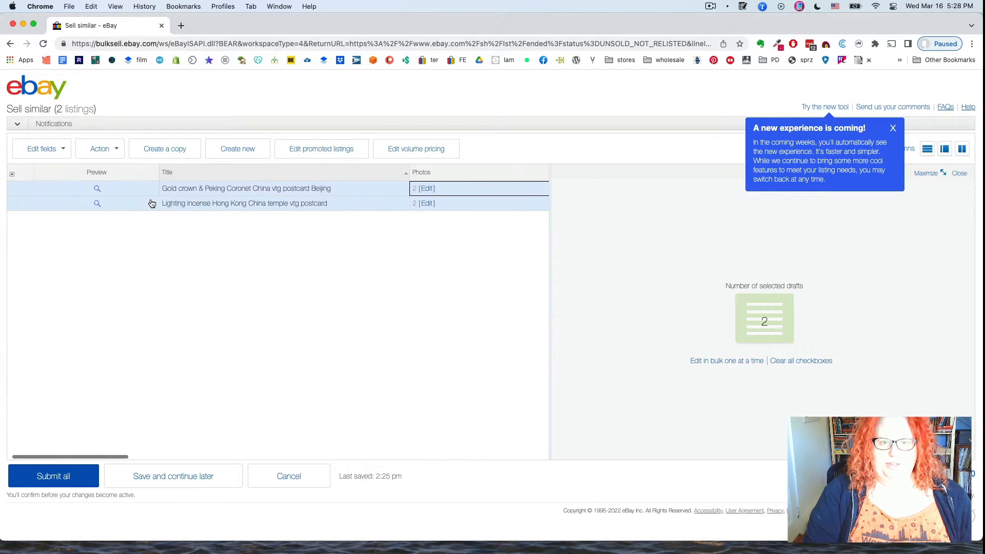
Preview the Gold crown & Peking Coronet postcard draft and look over its listing page.
left_click(118, 191)
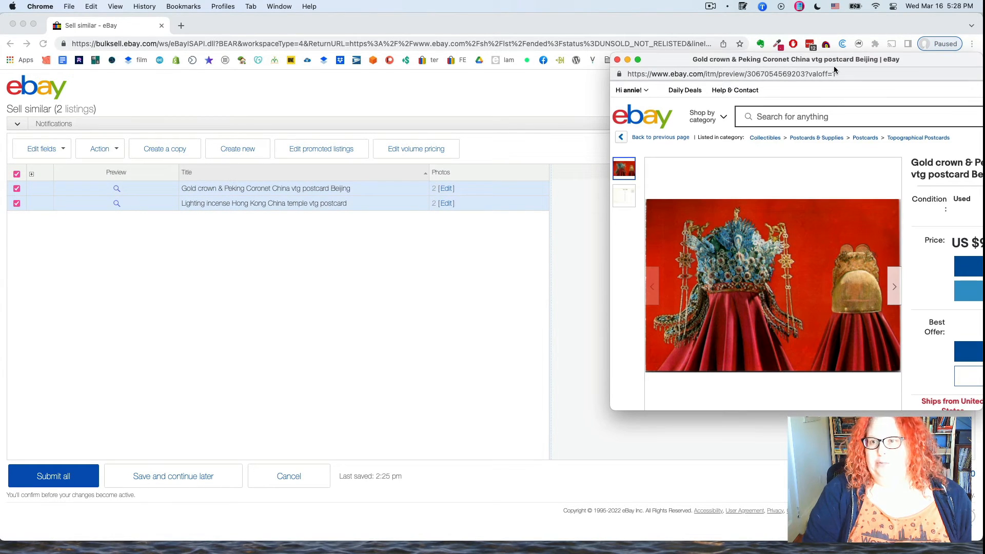
left_click_drag(834, 68, 580, 67)
scroll(604, 179, "down", 15)
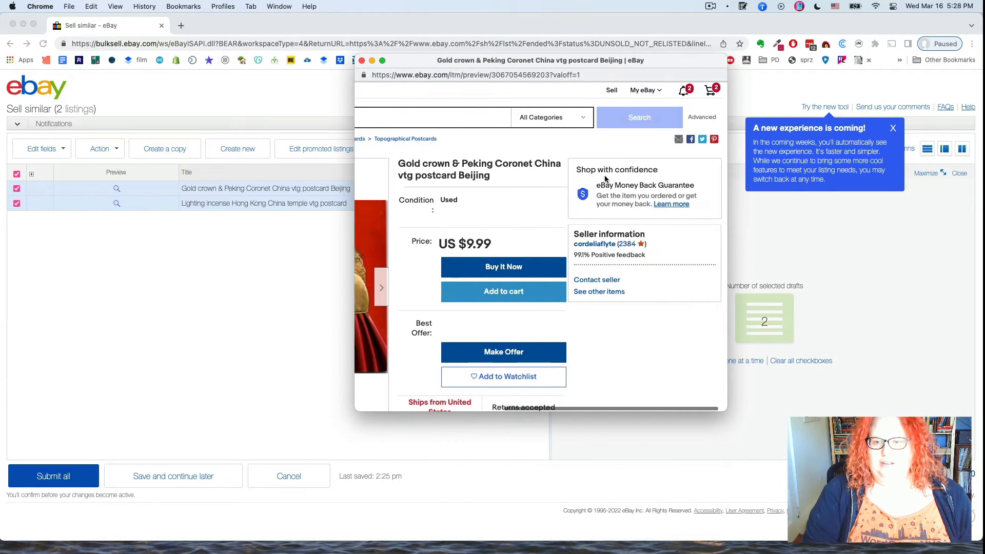
scroll(605, 154, "up", 15)
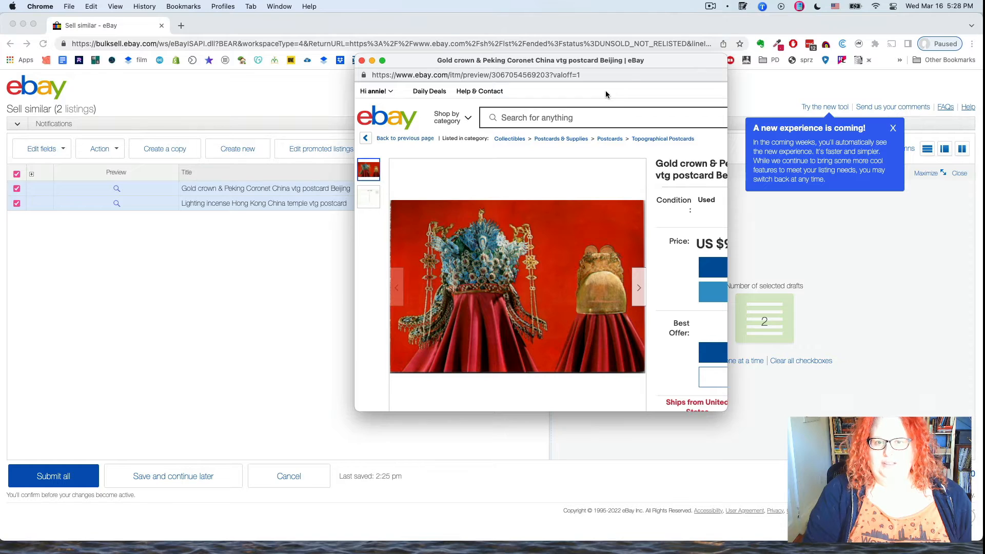
Review the listing details of the Lighting incense Hong Kong postcard draft, down to its item description.
left_click(242, 203)
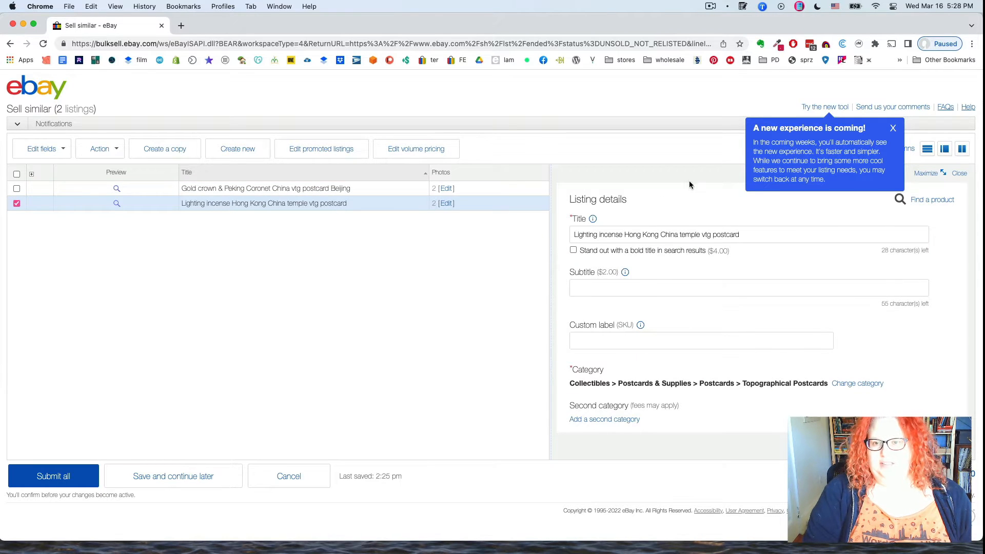
scroll(678, 295, "down", 20)
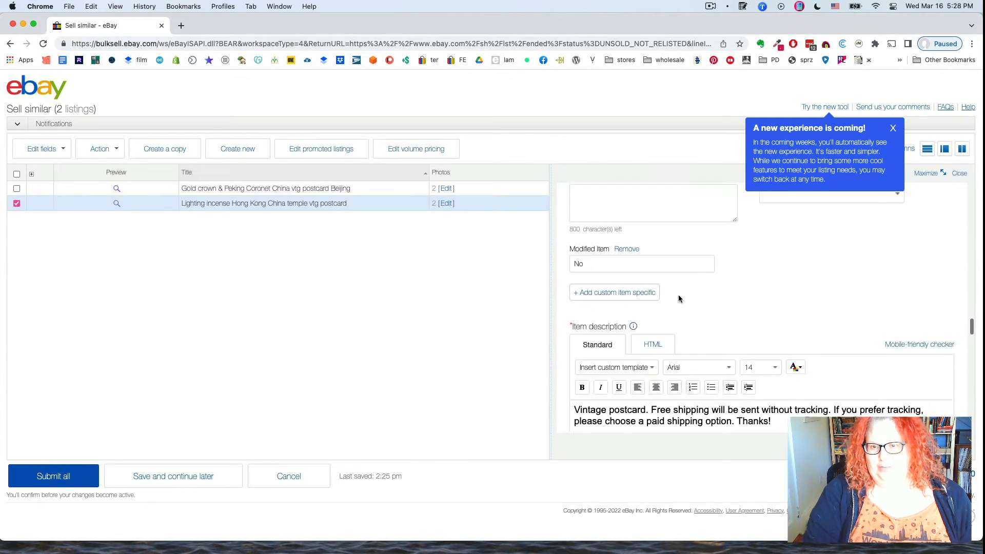
scroll(678, 283, "up", 20)
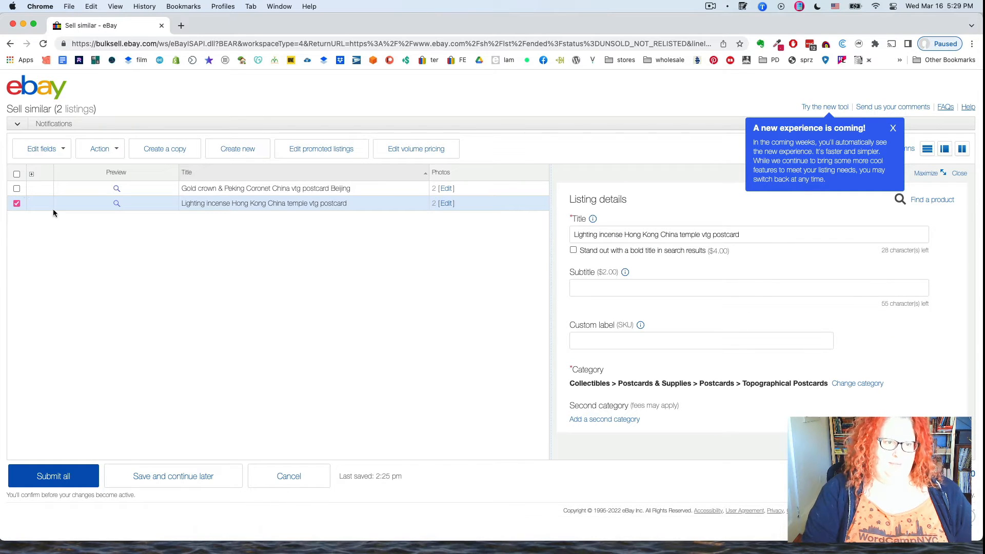
Select both drafts again and switch to the new bulk listing tool.
left_click(17, 190)
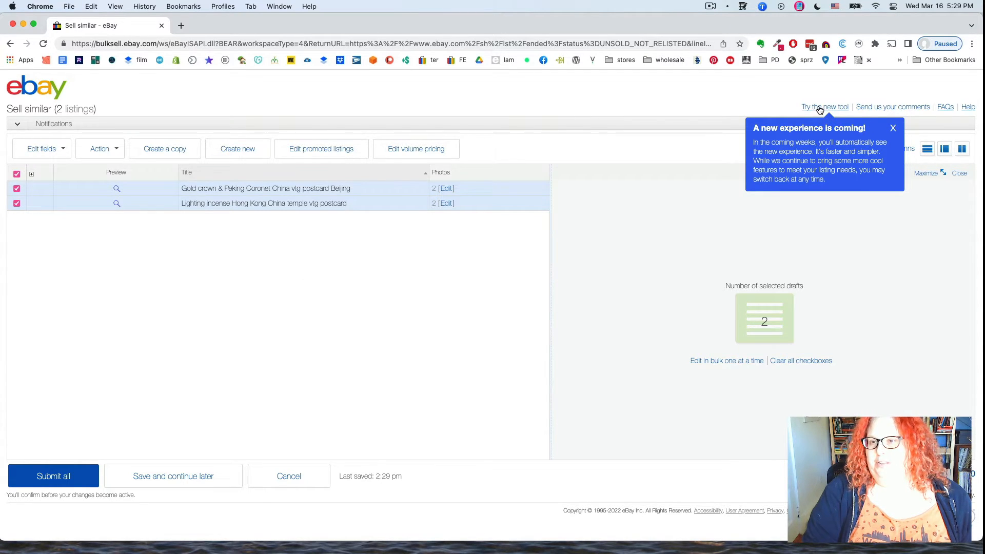
left_click(819, 109)
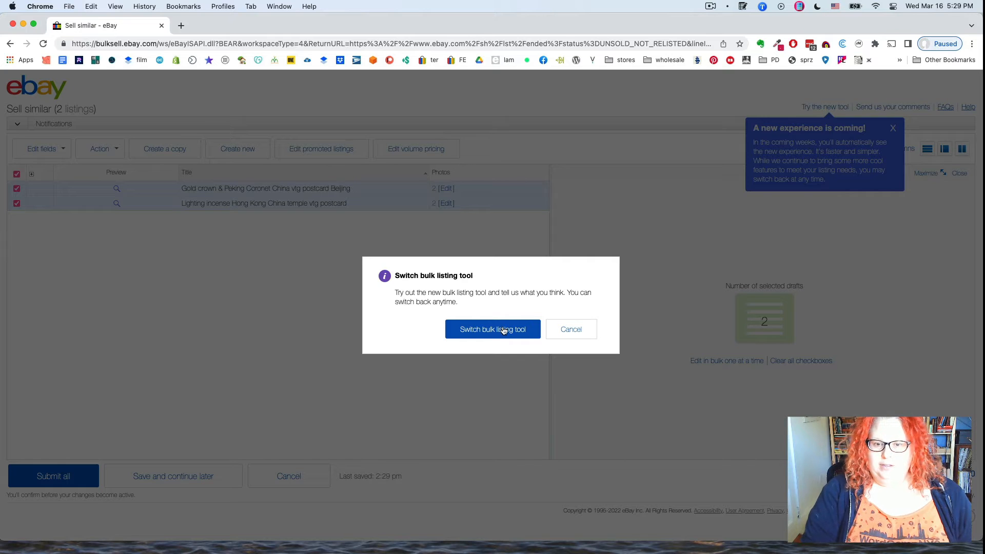
left_click(492, 329)
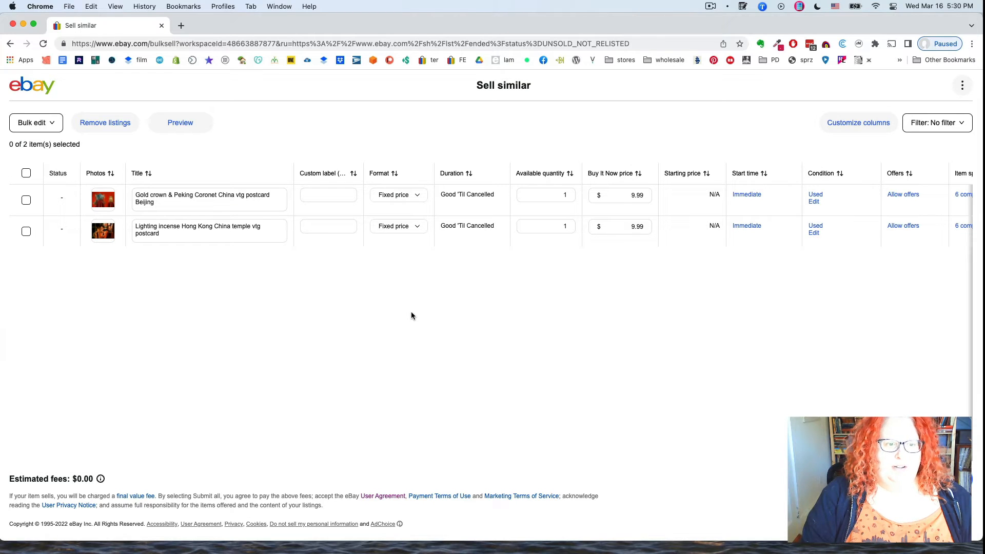
Try selecting and deselecting all listings, and look across every column of the new tool's table.
left_click(27, 173)
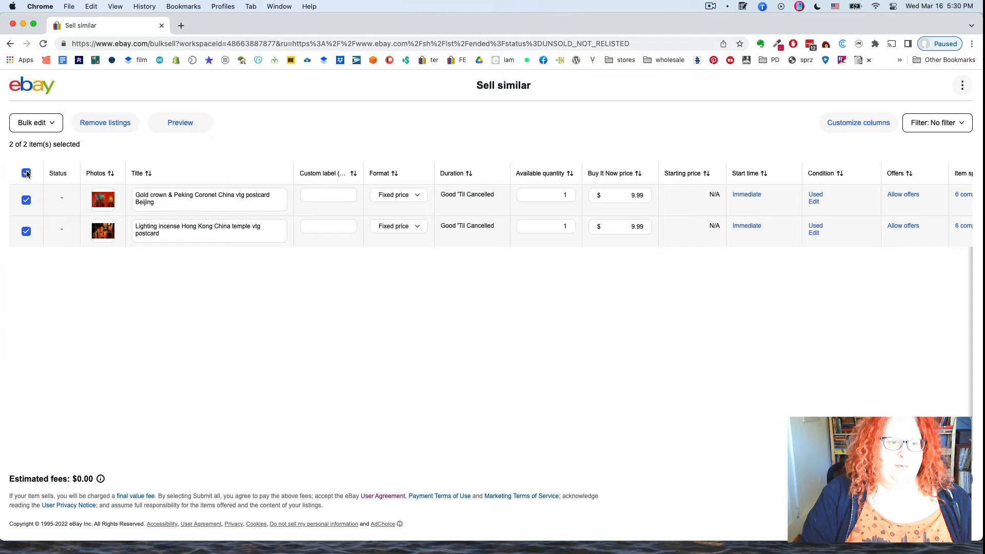
left_click(26, 173)
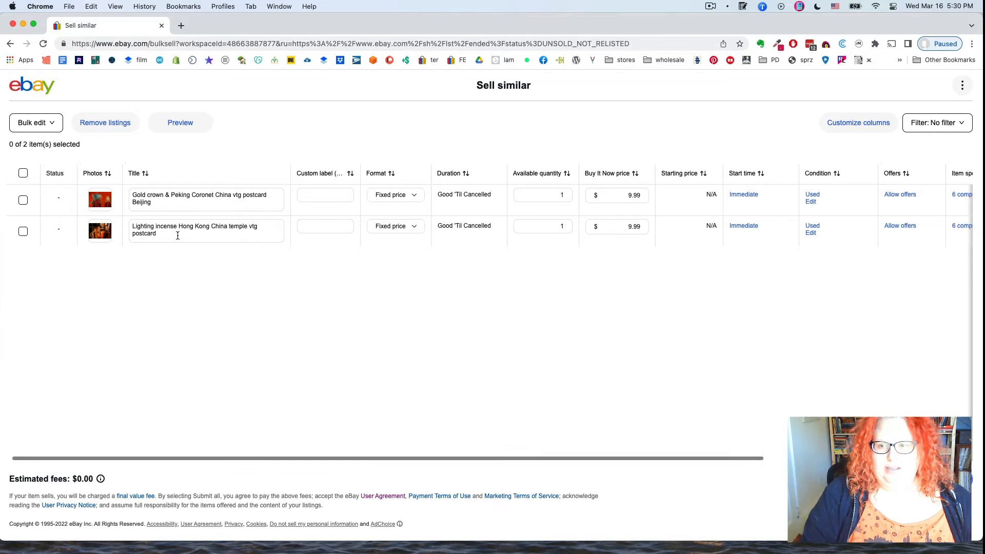
scroll(178, 236, "right", 10)
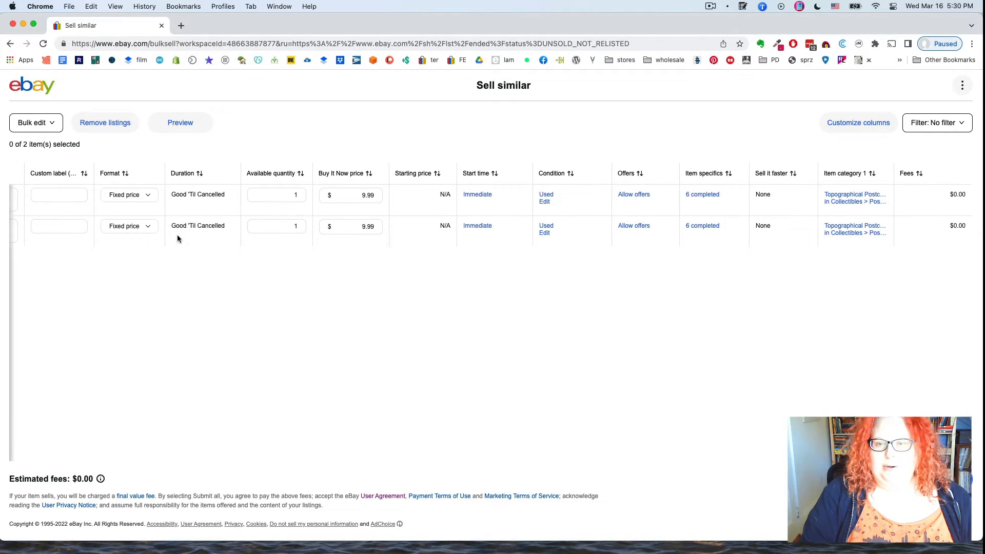
scroll(177, 236, "left", 10)
scroll(177, 236, "right", 10)
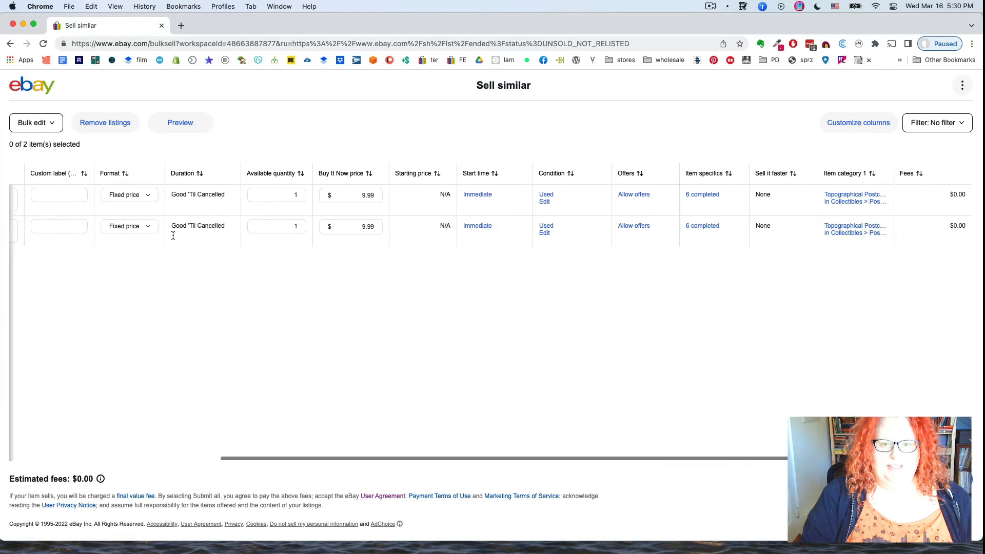
scroll(172, 236, "left", 10)
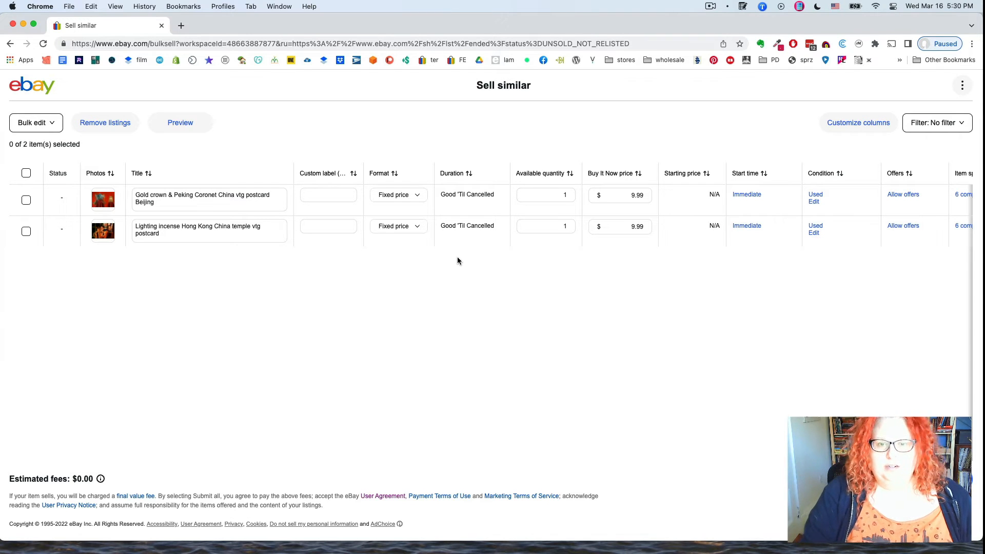
Check that the title fields of both postcard listings can be edited directly in the table.
left_click(197, 201)
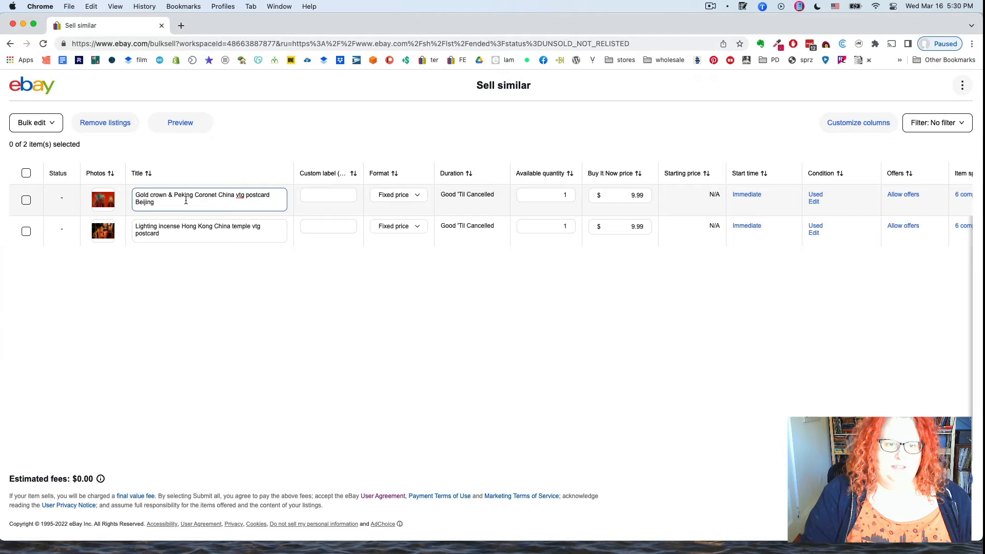
triple_click(186, 201)
left_click(171, 203)
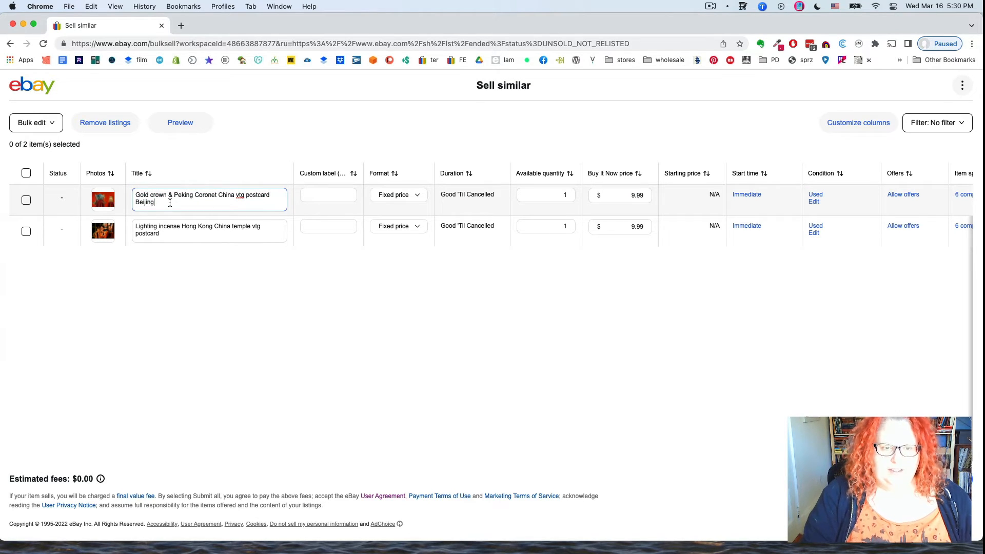
left_click(189, 227)
left_click(173, 200)
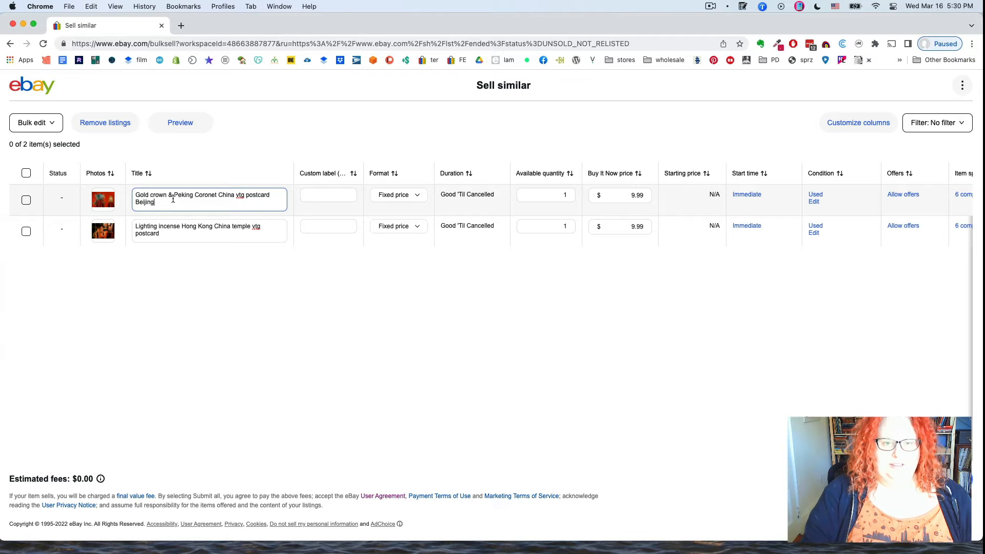
Check the inline custom label fields of both listings and the first listing's fields through to its Buy It Now price.
left_click(315, 194)
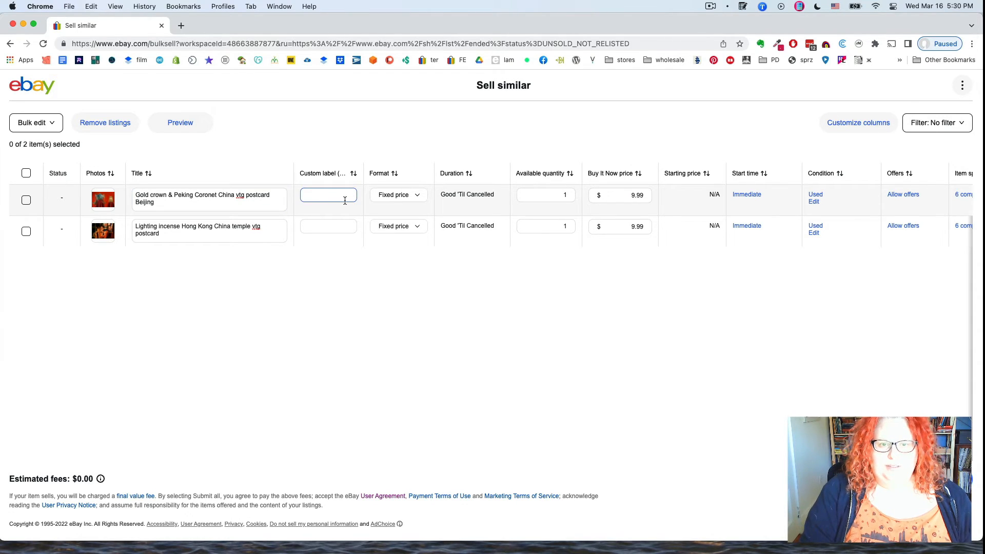
left_click(328, 226)
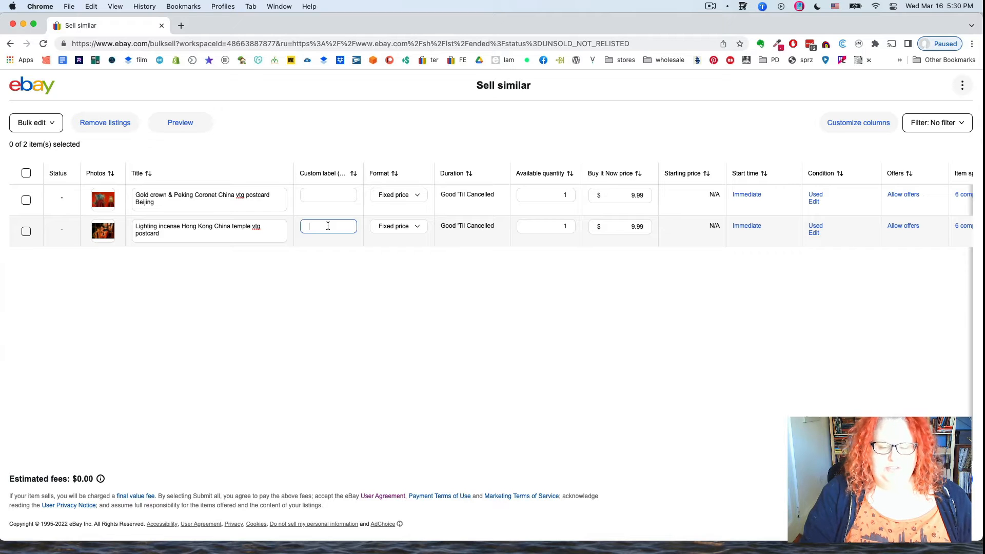
left_click(327, 196)
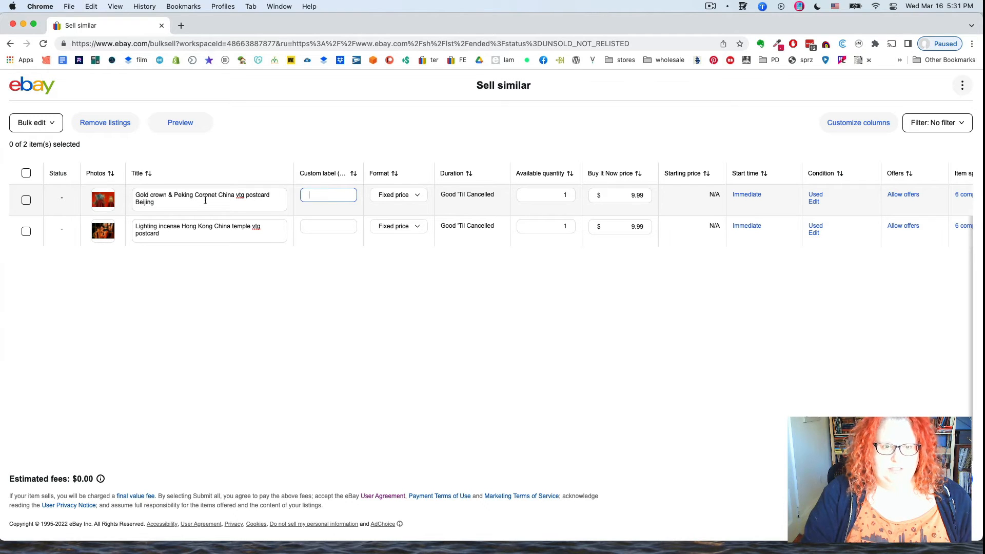
key("Tab")
key("Tab")
key("Tab")
scroll(355, 247, "right", 5)
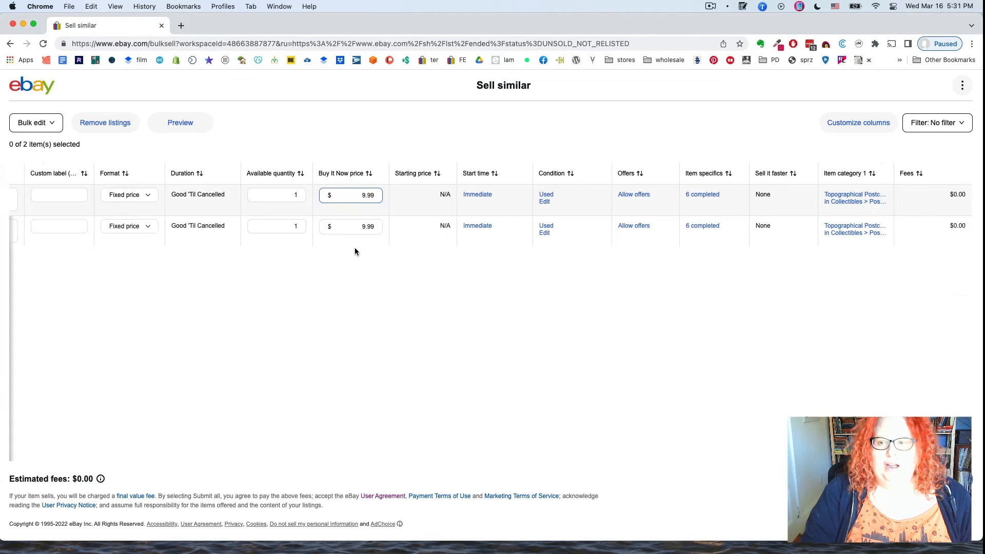
scroll(355, 247, "left", 5)
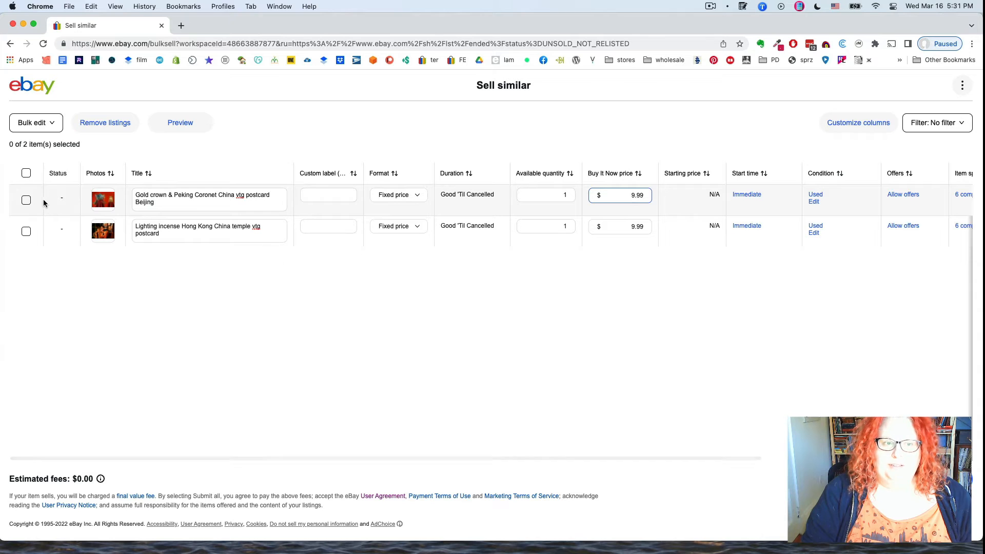
Narrow the Starting price and Start time columns in the bulk listing table.
left_click(62, 194)
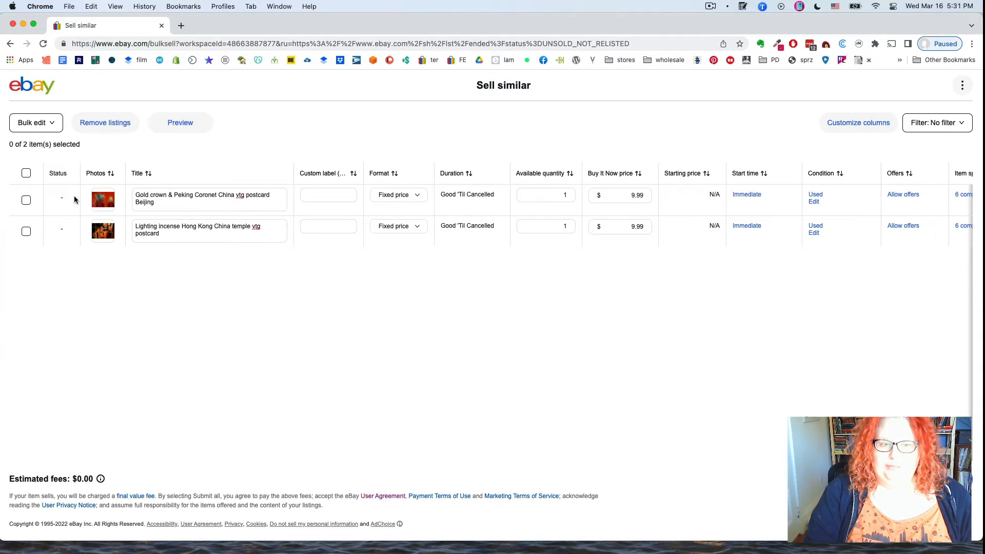
scroll(656, 184, "right", 3)
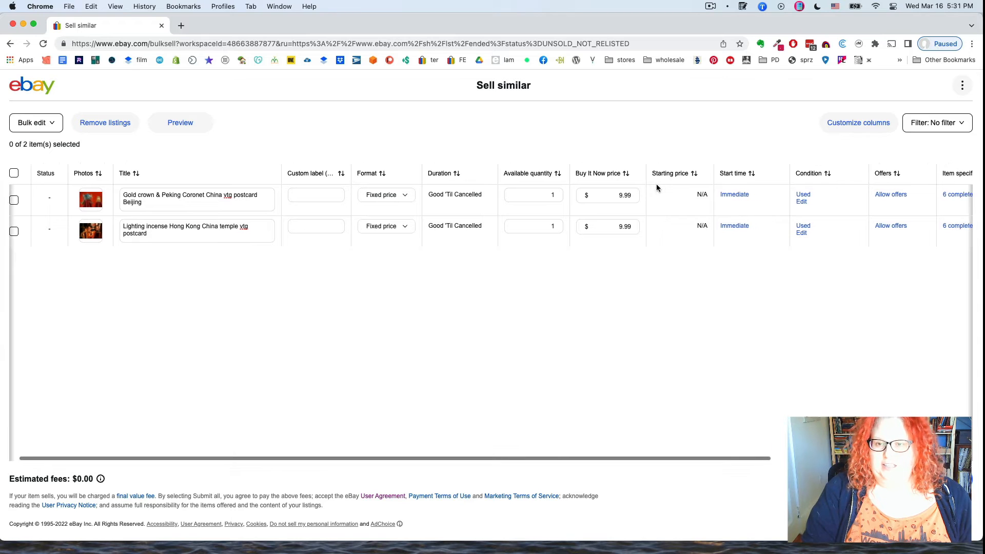
scroll(657, 184, "right", 5)
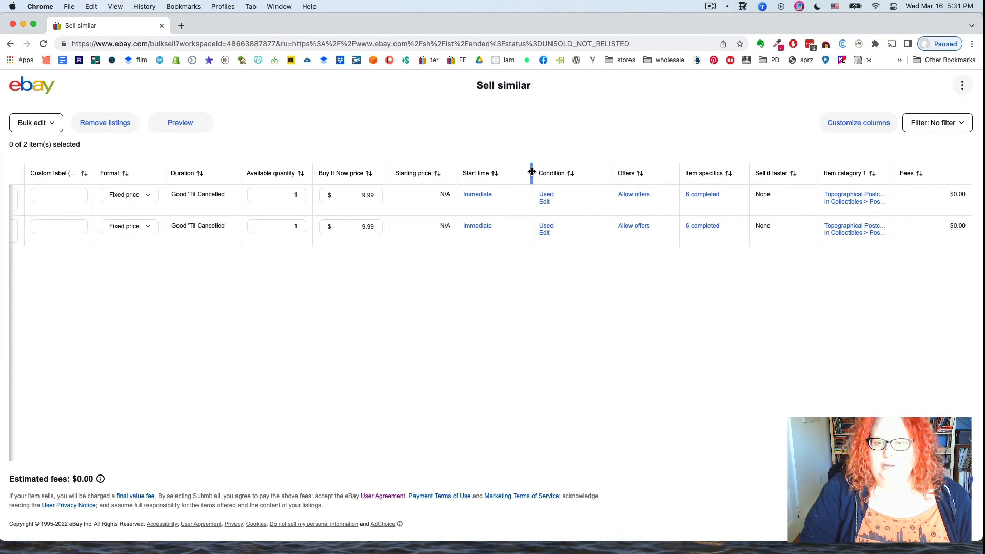
left_click_drag(532, 171, 464, 176)
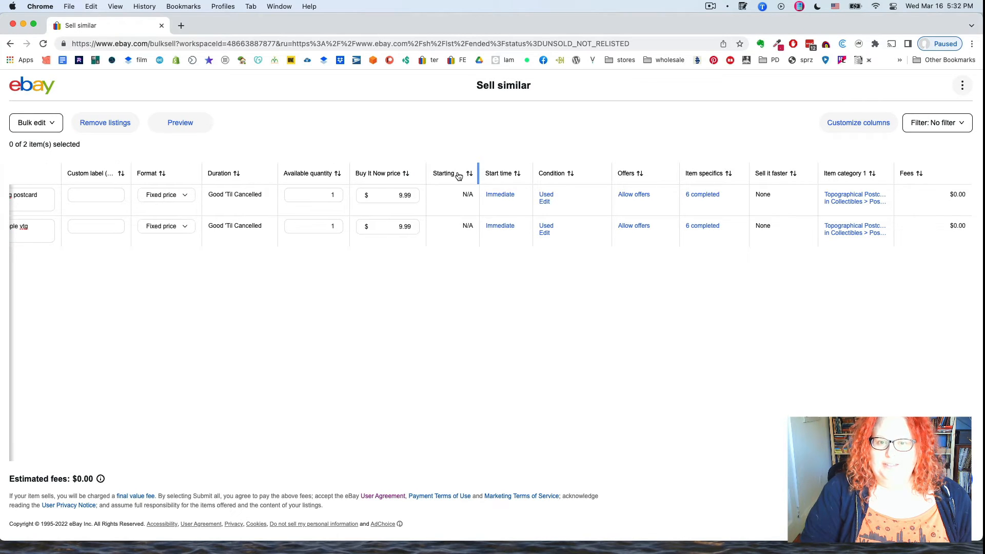
Look through all item specifics of the first postcard listing, down to the custom item specific option, and close them.
left_click(702, 194)
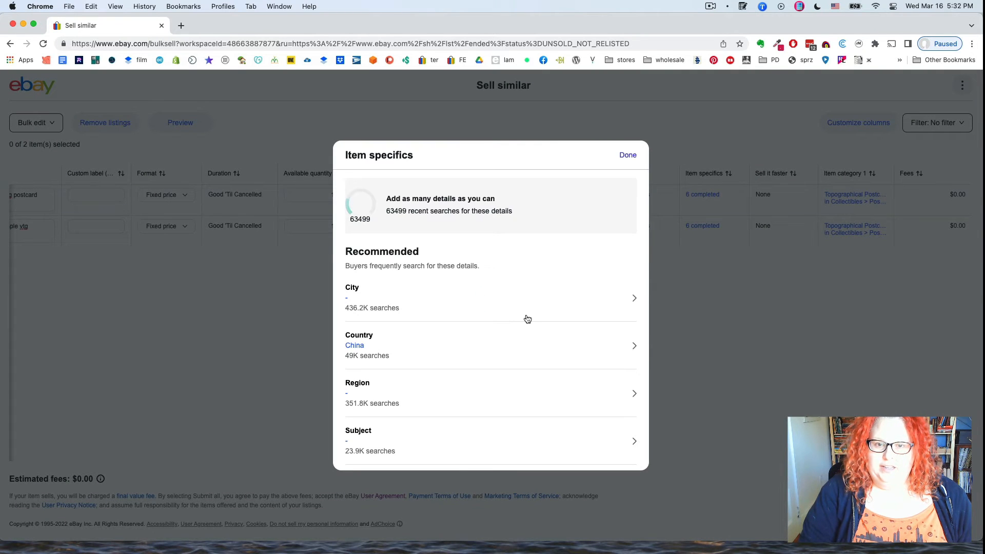
scroll(526, 319, "down", 10)
scroll(527, 318, "down", 10)
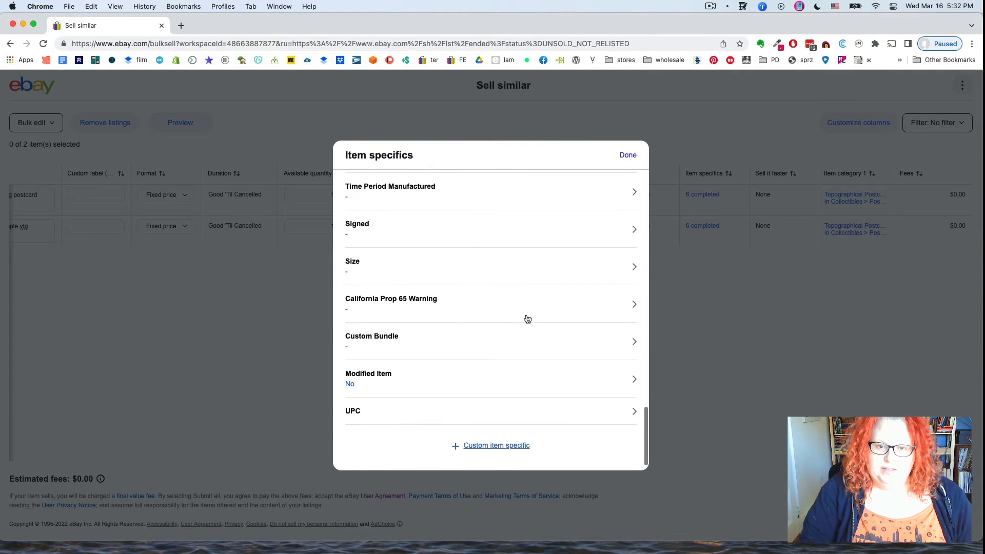
left_click(627, 154)
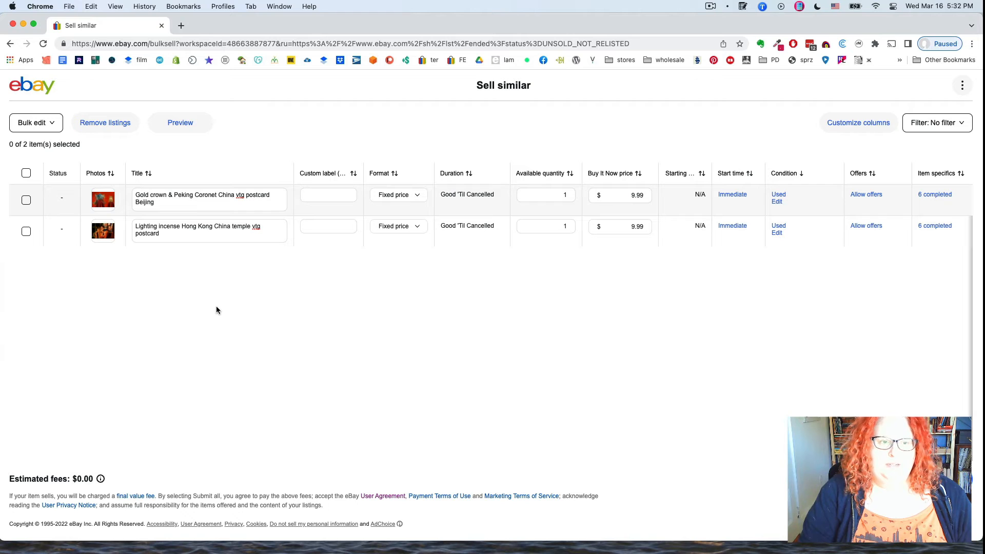
Examine the available bulk edit options, from pricing and delivery through listing detail, preferences and Sell it faster.
left_click(54, 123)
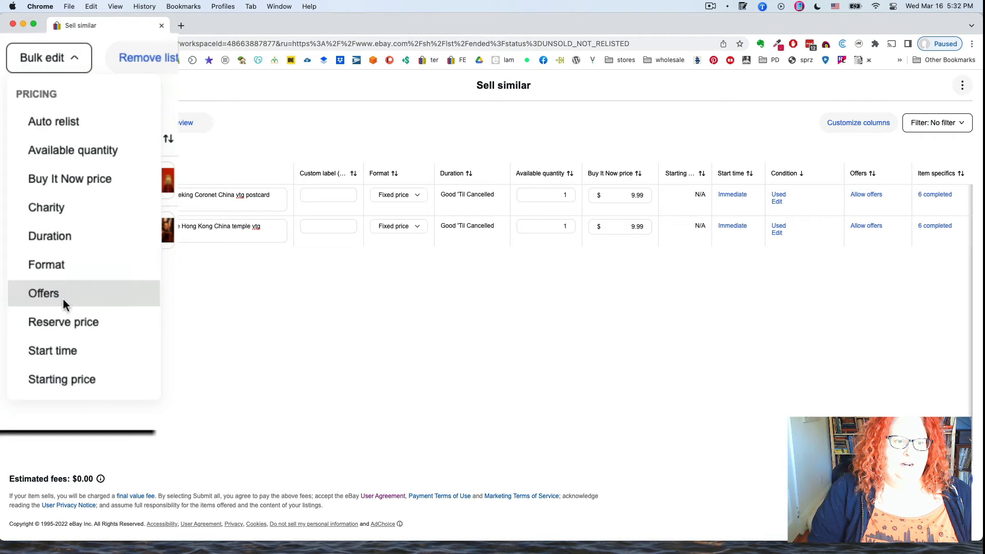
scroll(66, 352, "down", 1)
scroll(66, 352, "down", 5)
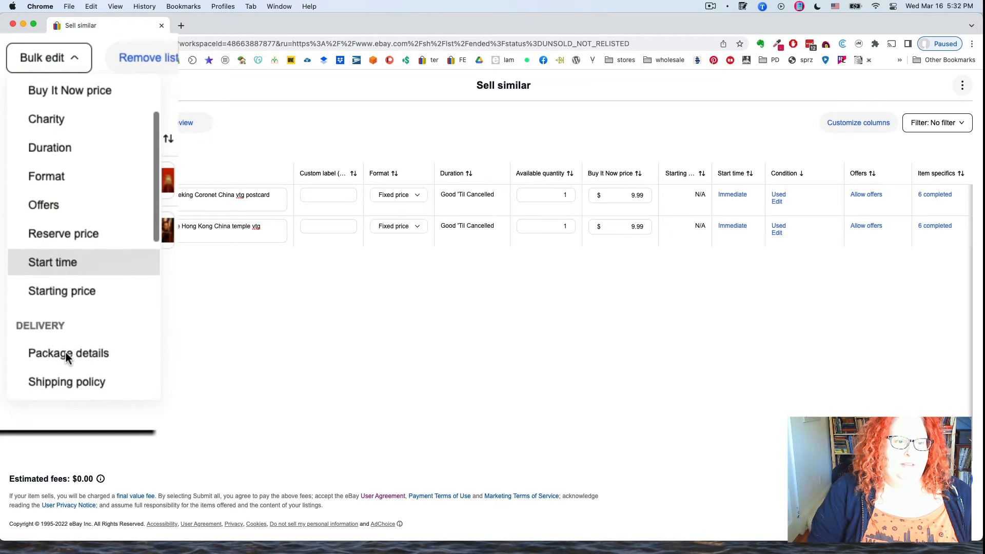
scroll(71, 248, "down", 5)
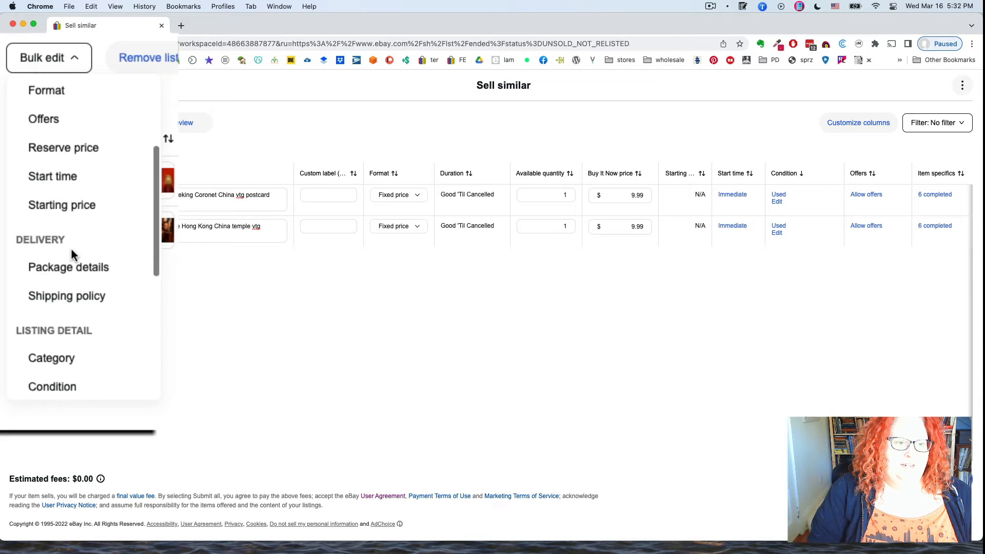
scroll(73, 197, "down", 5)
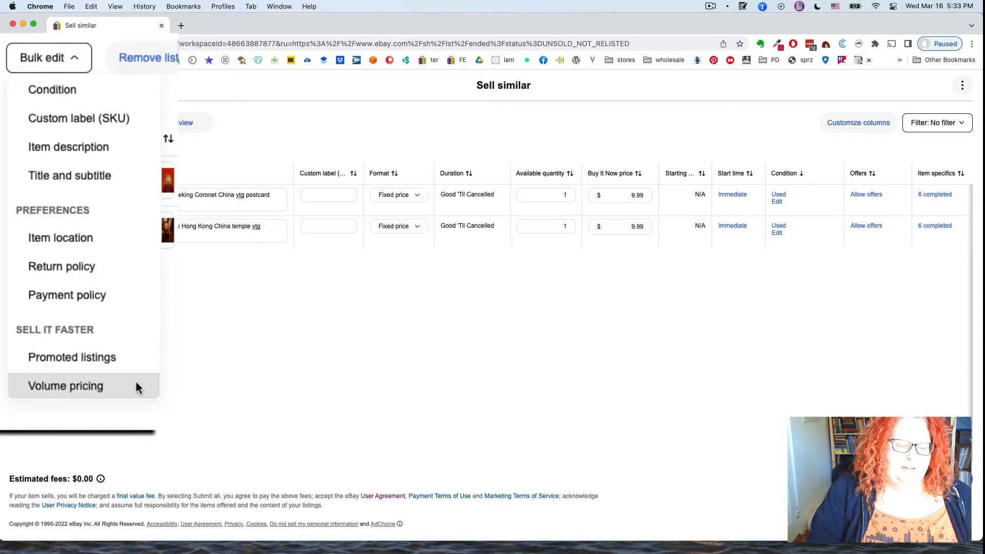
scroll(80, 164, "up", 5)
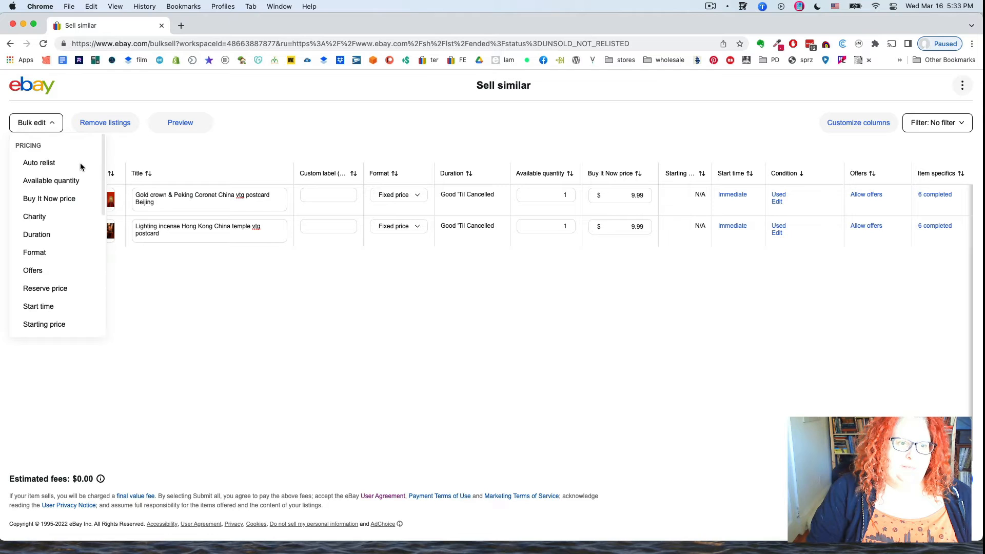
left_click(208, 356)
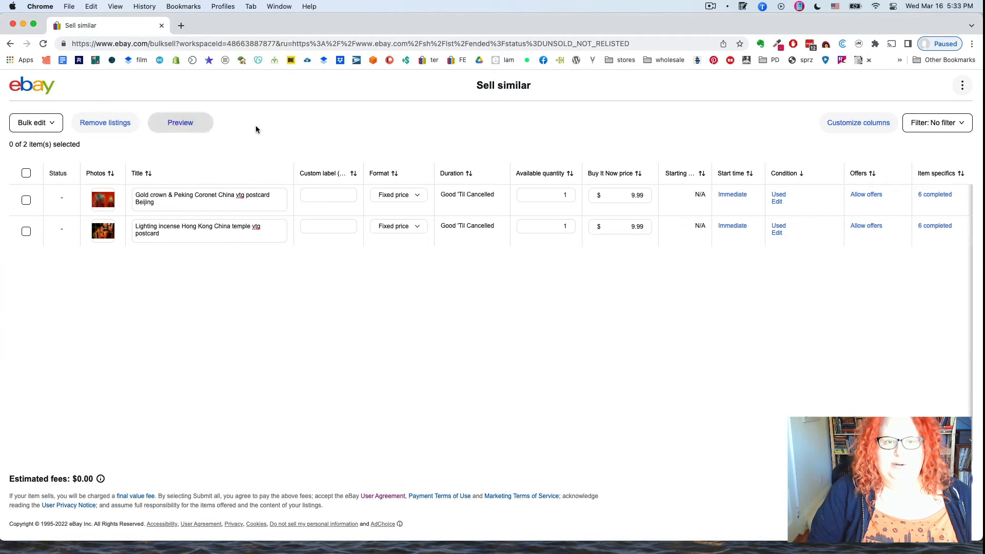
left_click(48, 121)
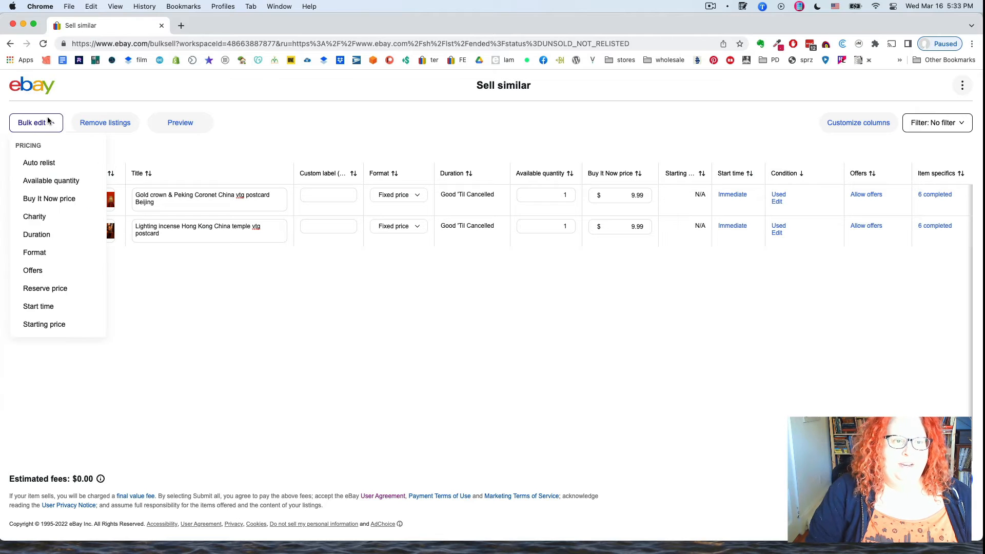
left_click(48, 121)
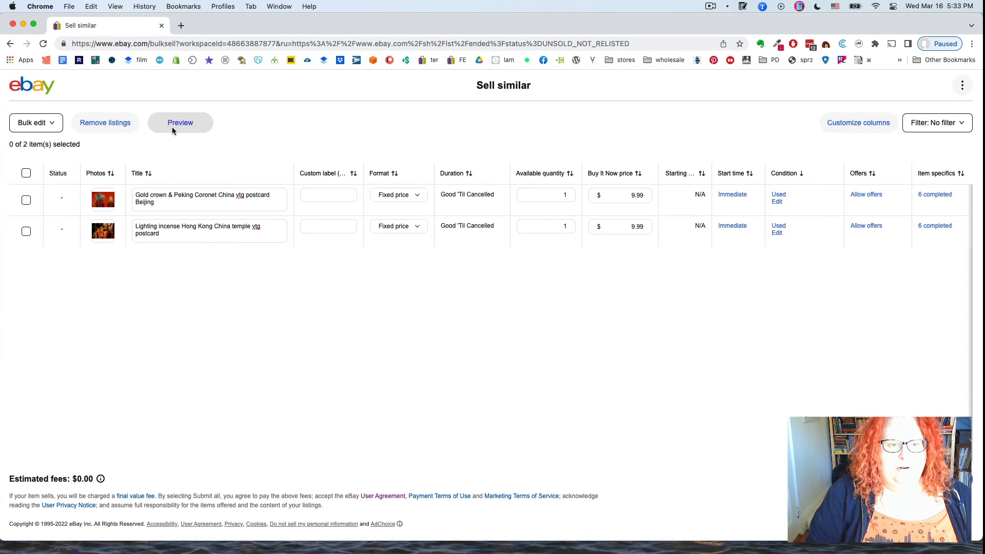
Preview the full "Gold crown & Peking Coronet" postcard listing, and look at the available listing filters.
left_click(26, 200)
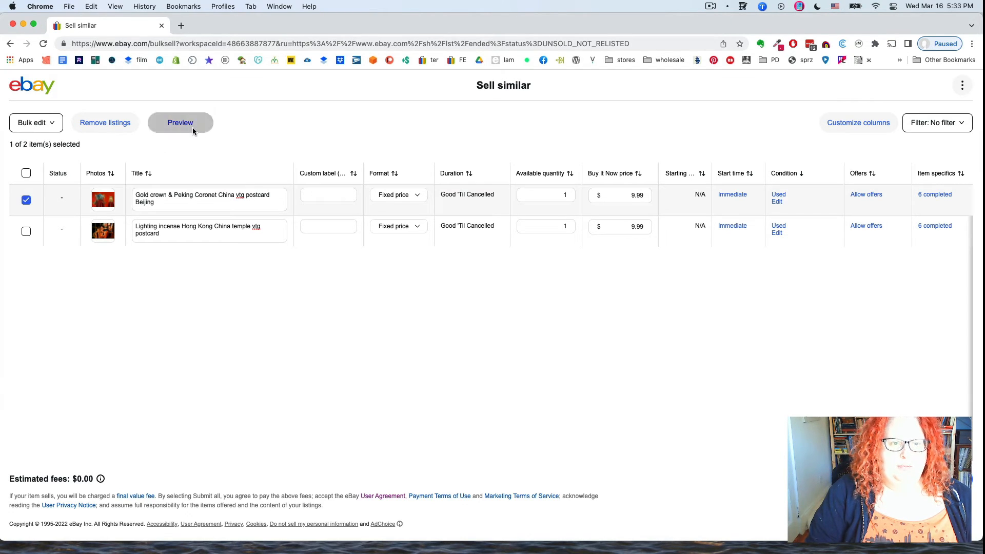
left_click(177, 125)
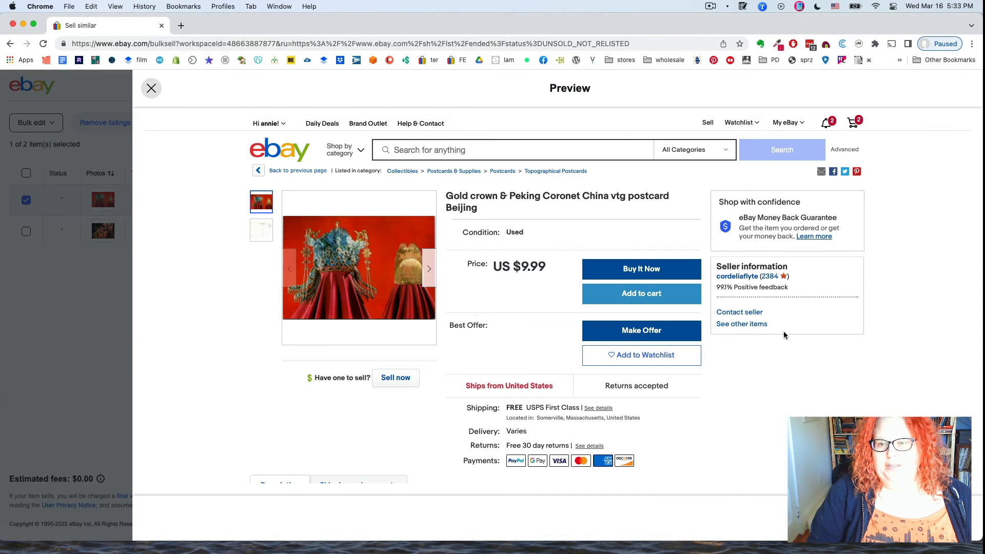
scroll(550, 320, "down", 15)
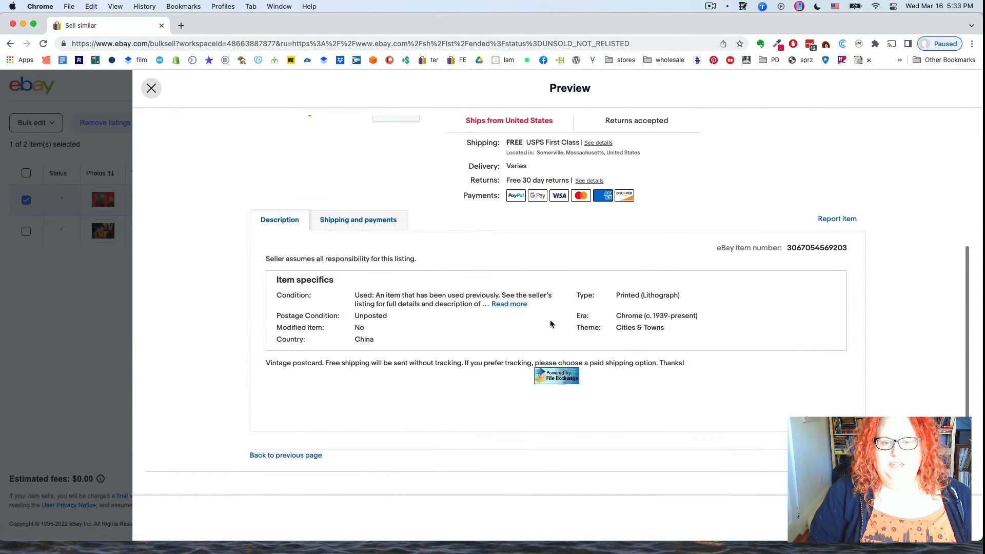
scroll(551, 321, "up", 15)
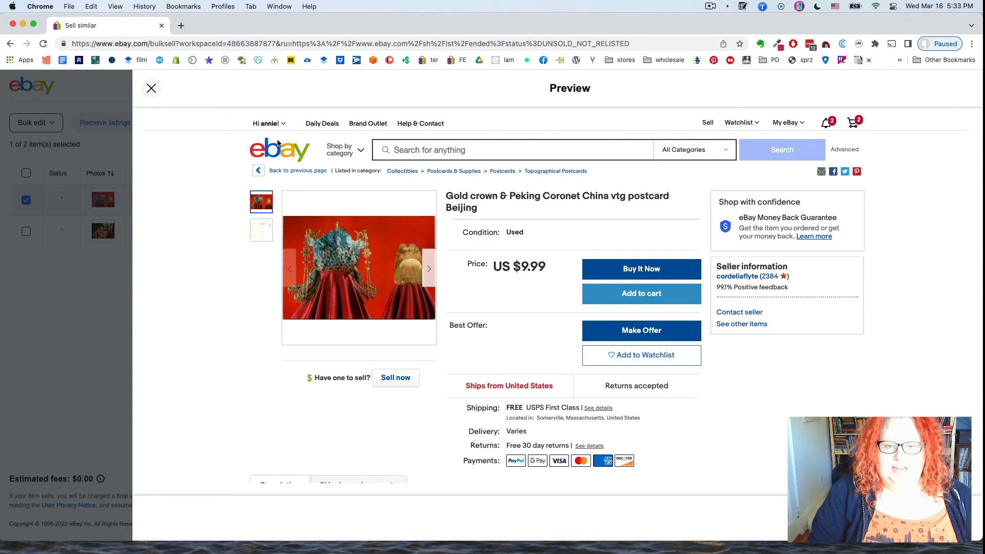
scroll(350, 258, "down", 15)
scroll(350, 258, "up", 15)
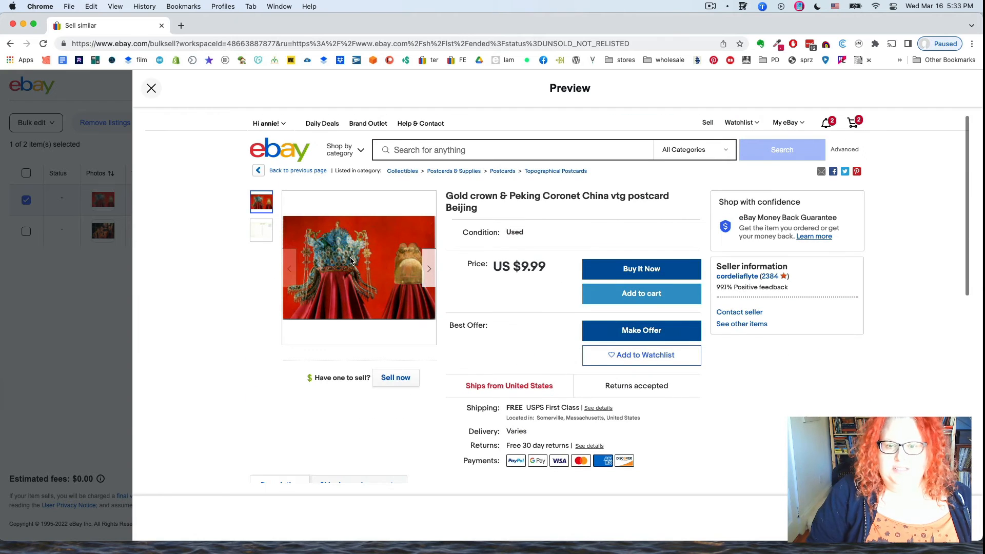
left_click(151, 88)
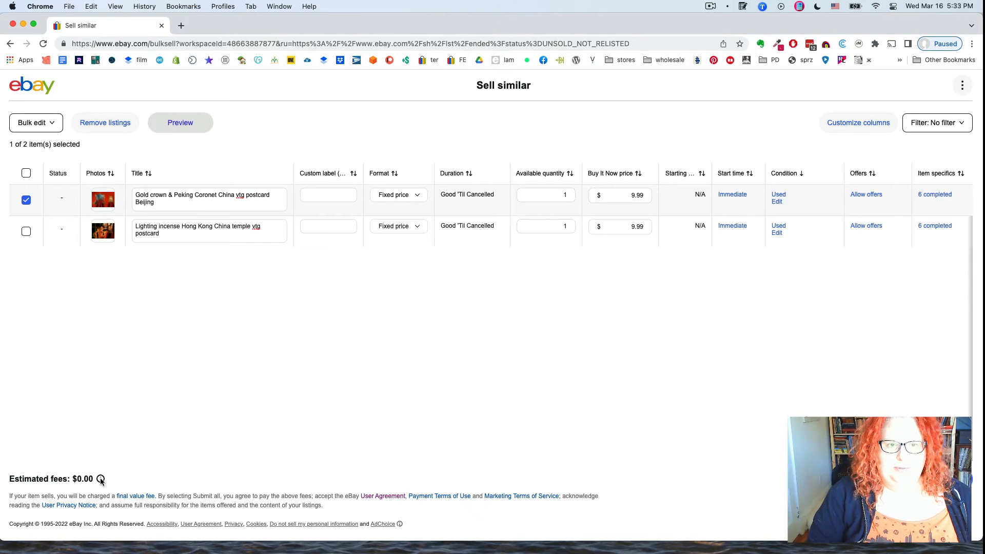
left_click(943, 128)
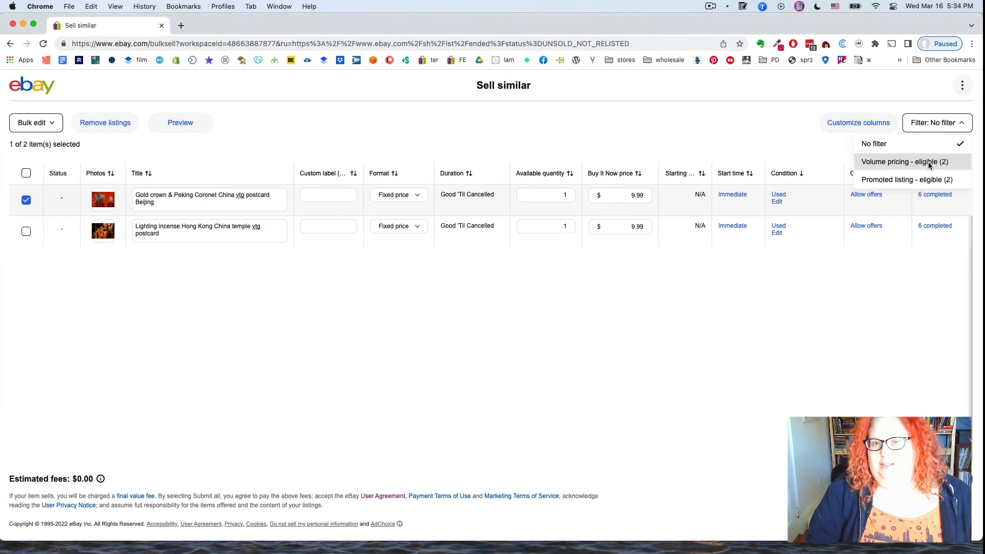
left_click(802, 139)
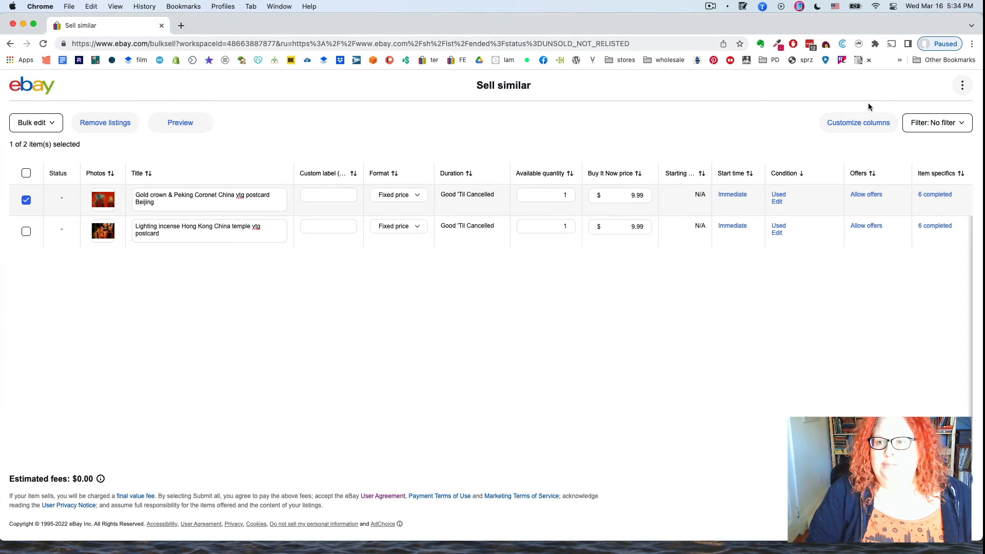
Deselect the Custom label (SKU) and Start time columns in the table's column customization.
left_click(859, 122)
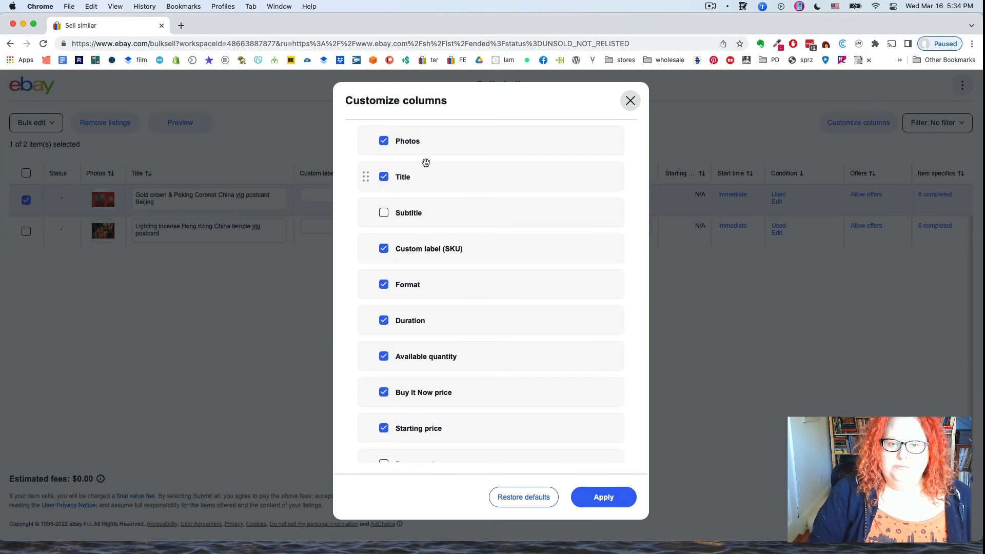
left_click(384, 249)
scroll(462, 318, "down", 3)
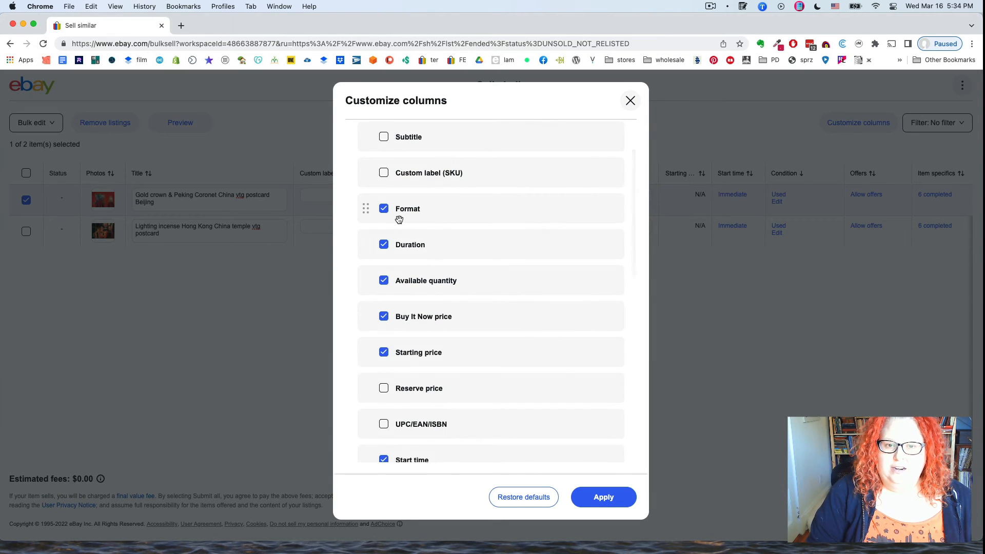
scroll(433, 205, "down", 10)
left_click(432, 202)
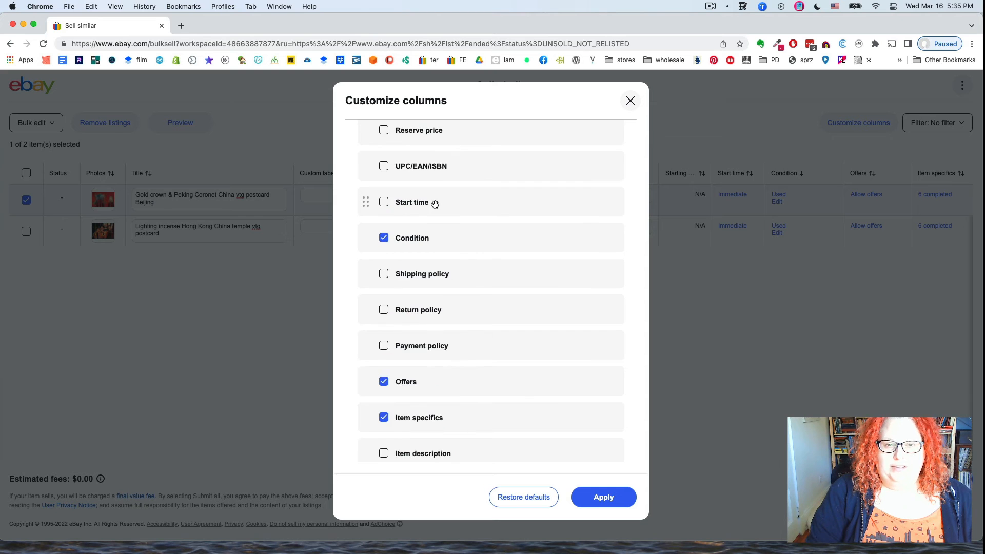
Try moving the Photos column below Title in the column order, and move it back above Title.
scroll(436, 211, "up", 9)
scroll(440, 219, "up", 2)
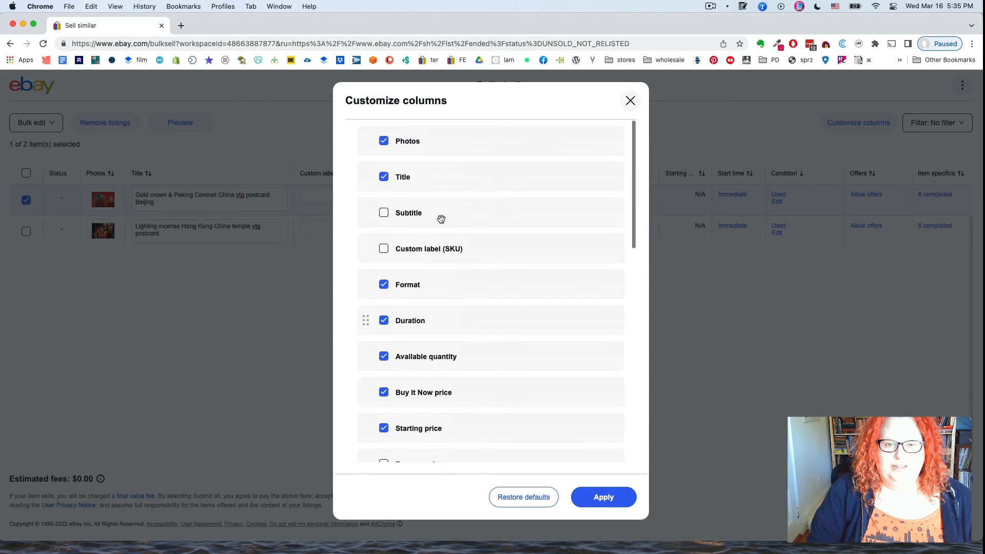
left_click_drag(366, 141, 366, 169)
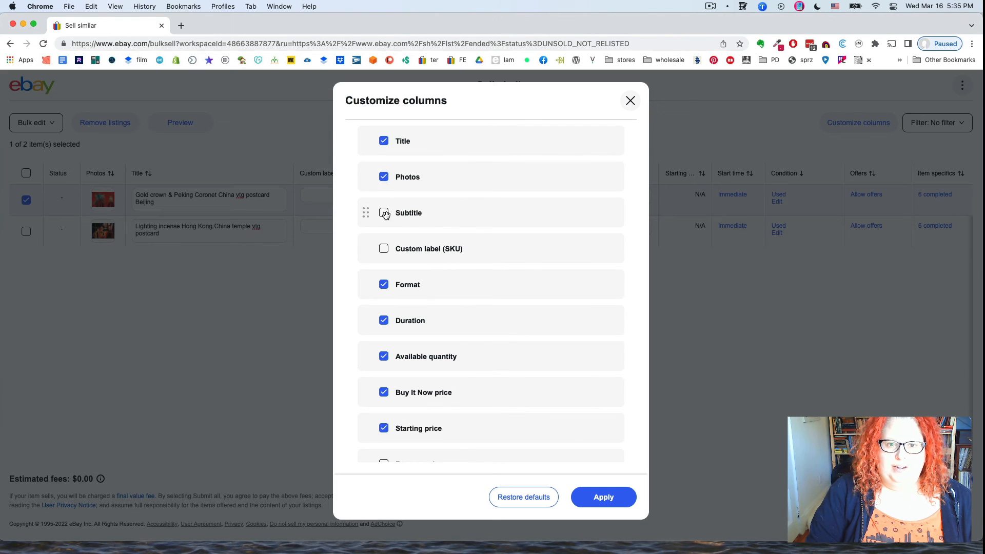
left_click_drag(367, 176, 370, 136)
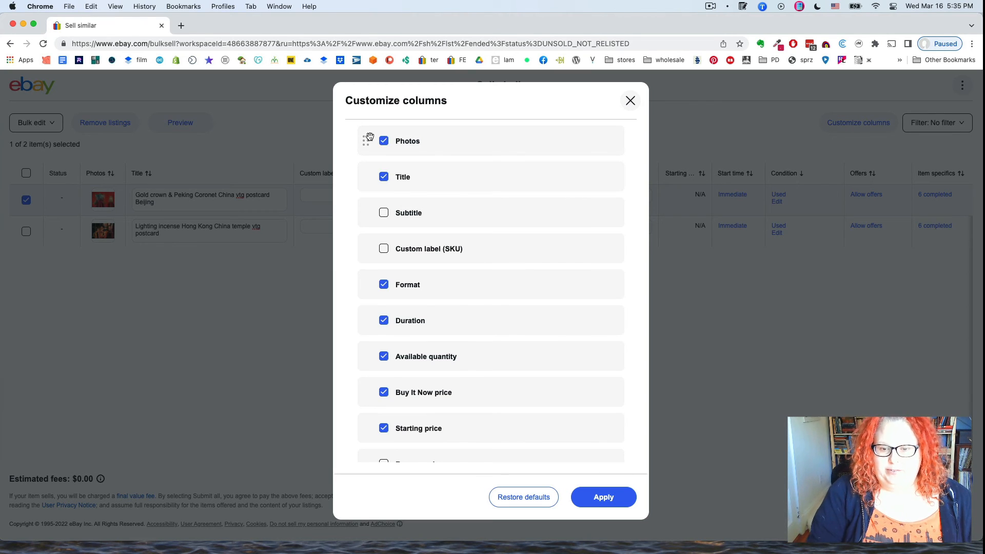
Review the remaining column choices, apply the customized columns, and look across the updated table.
scroll(520, 339, "down", 2)
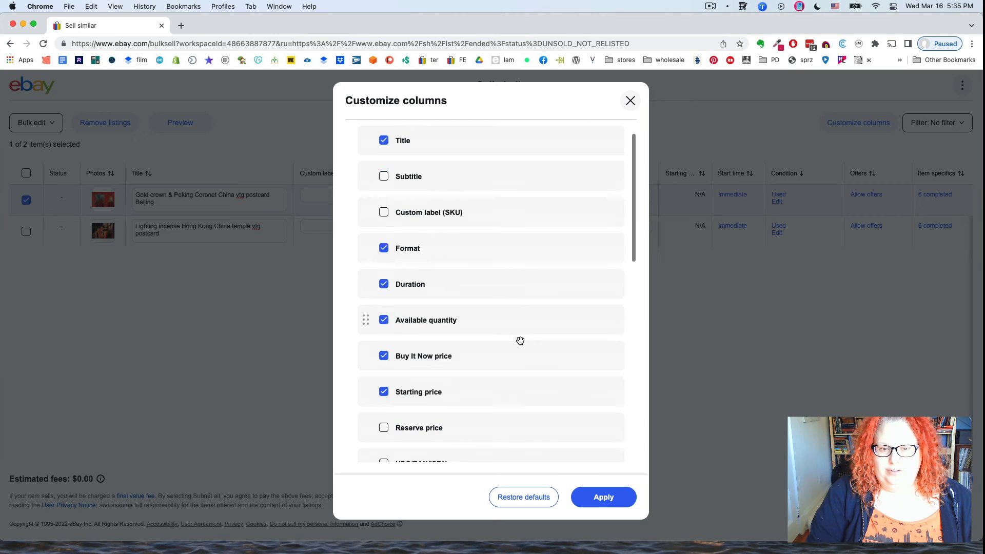
scroll(520, 341, "down", 10)
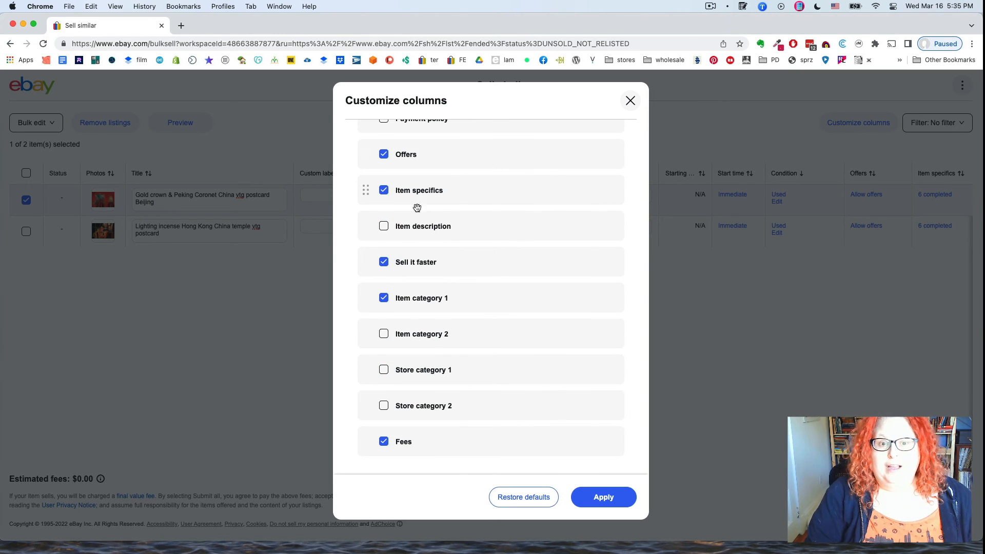
left_click(597, 500)
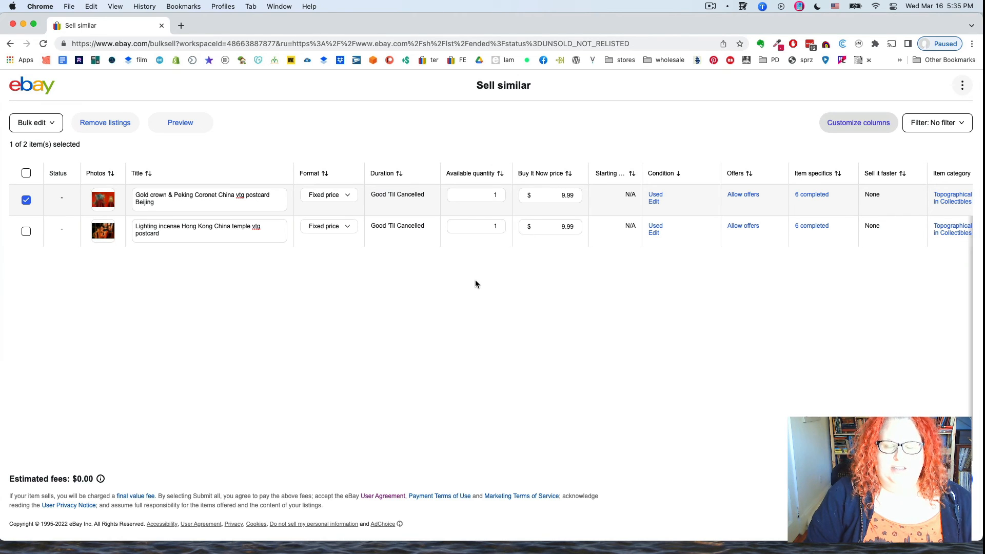
scroll(475, 280, "right", 5)
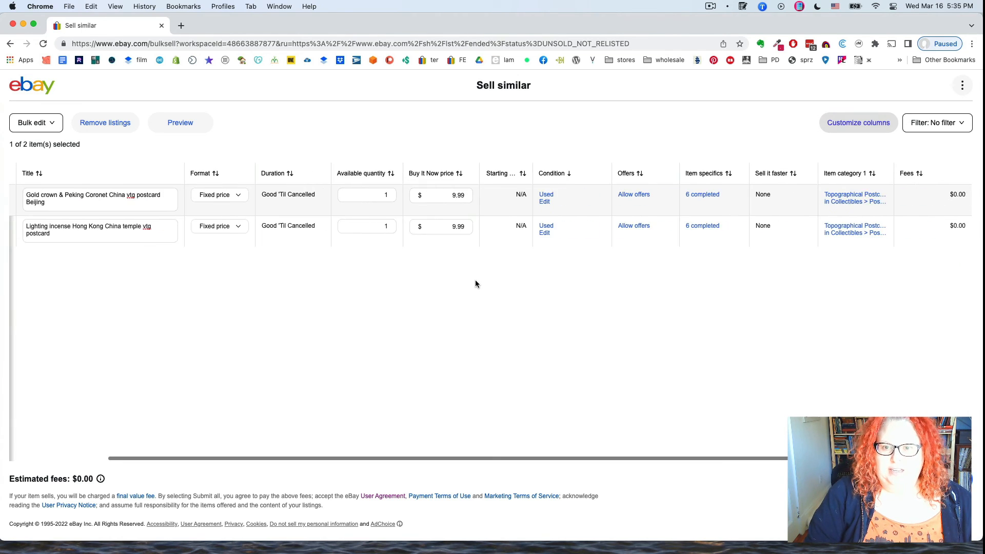
scroll(476, 282, "left", 5)
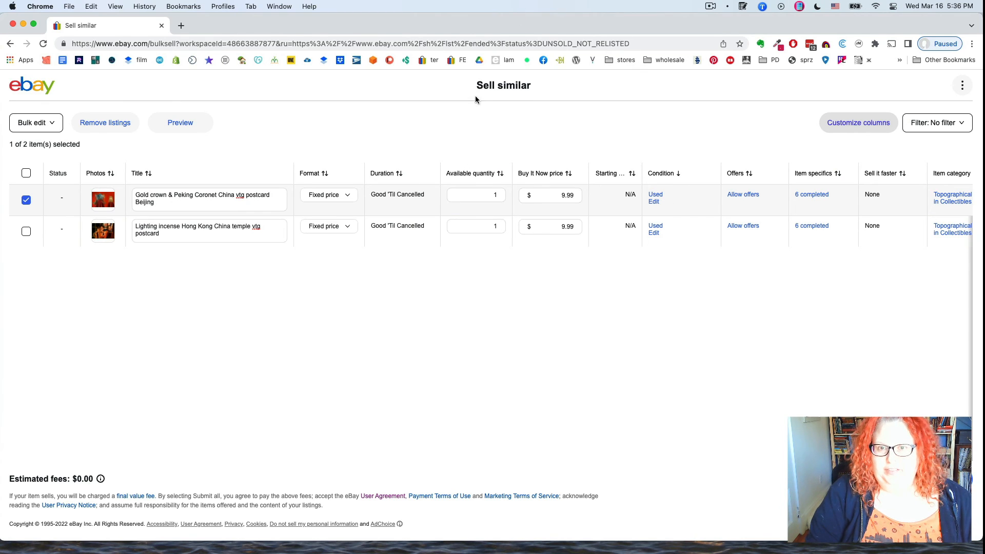
Select all listings, submit both postcard listings, and return to the unsold listings page.
left_click_drag(473, 85, 558, 87)
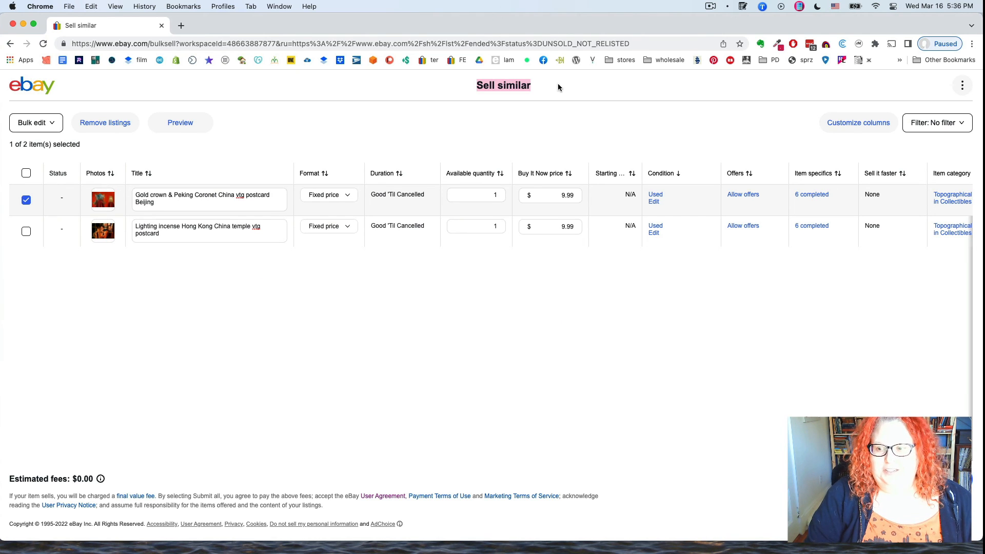
left_click(25, 173)
left_click(936, 479)
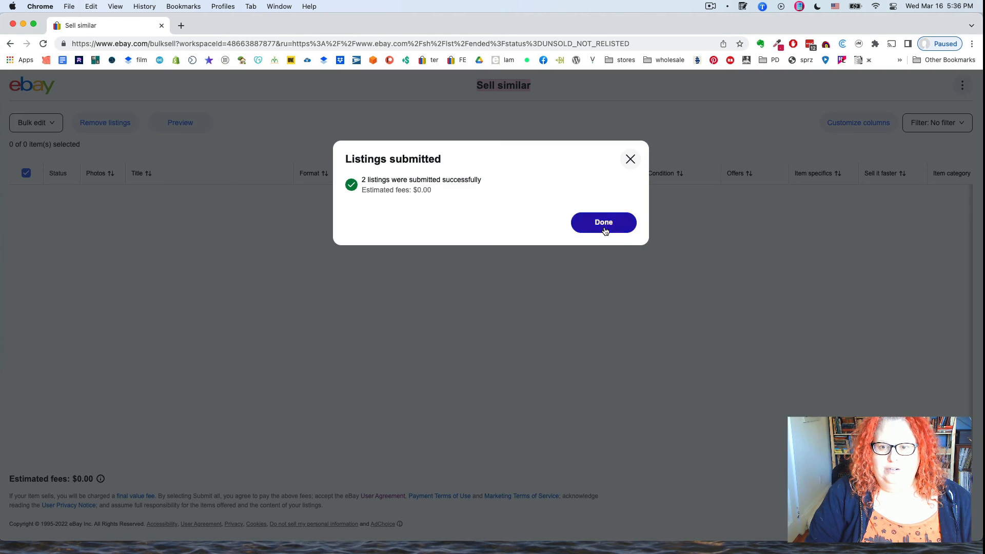
left_click(604, 224)
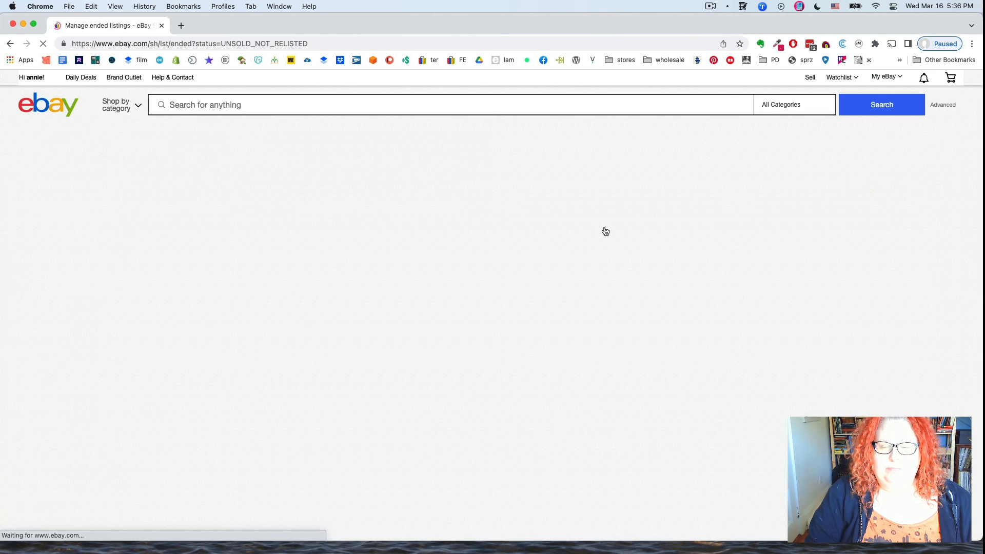
scroll(605, 231, "down", 2)
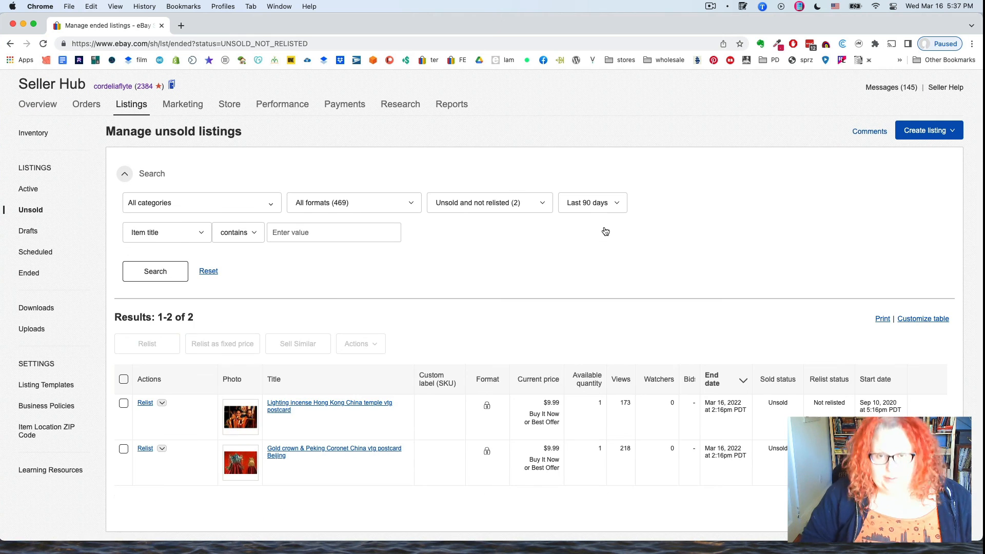